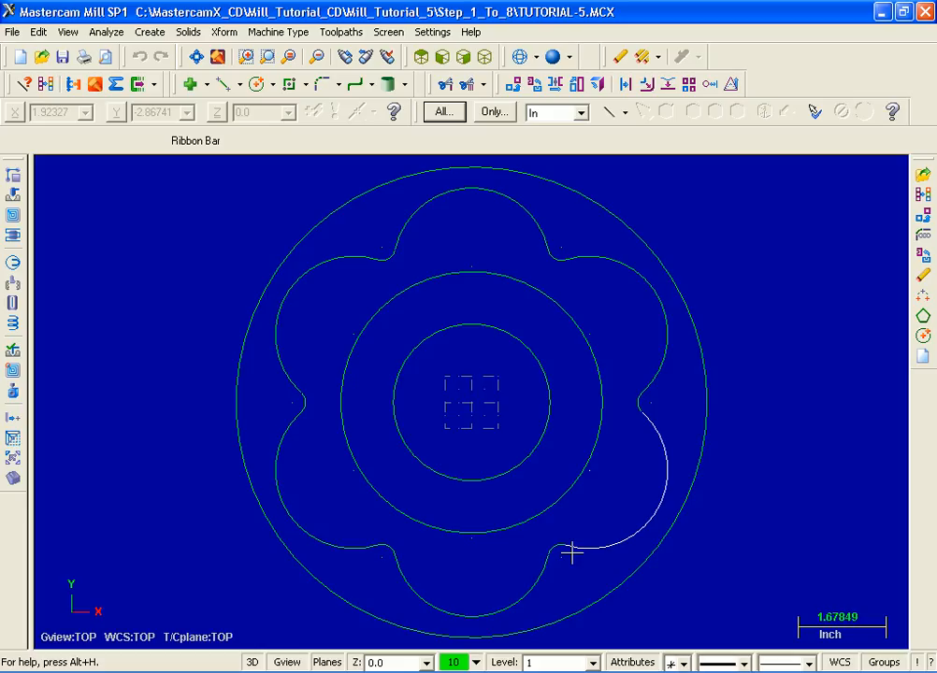
Step: Start a new file and create a 9.0 inch diameter circle centred on the origin
left_click(21, 58)
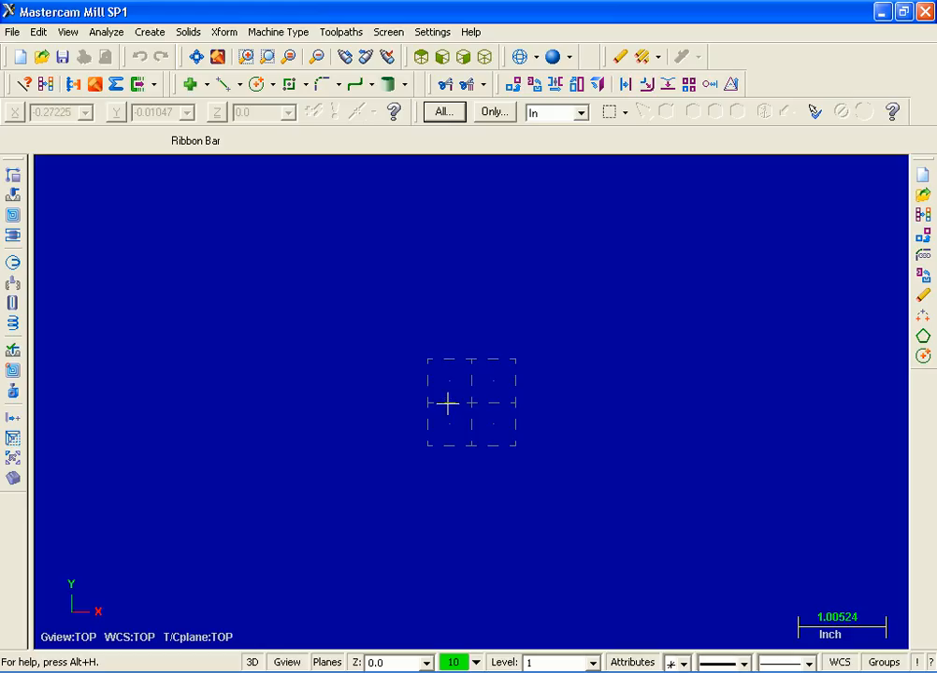
left_click(154, 34)
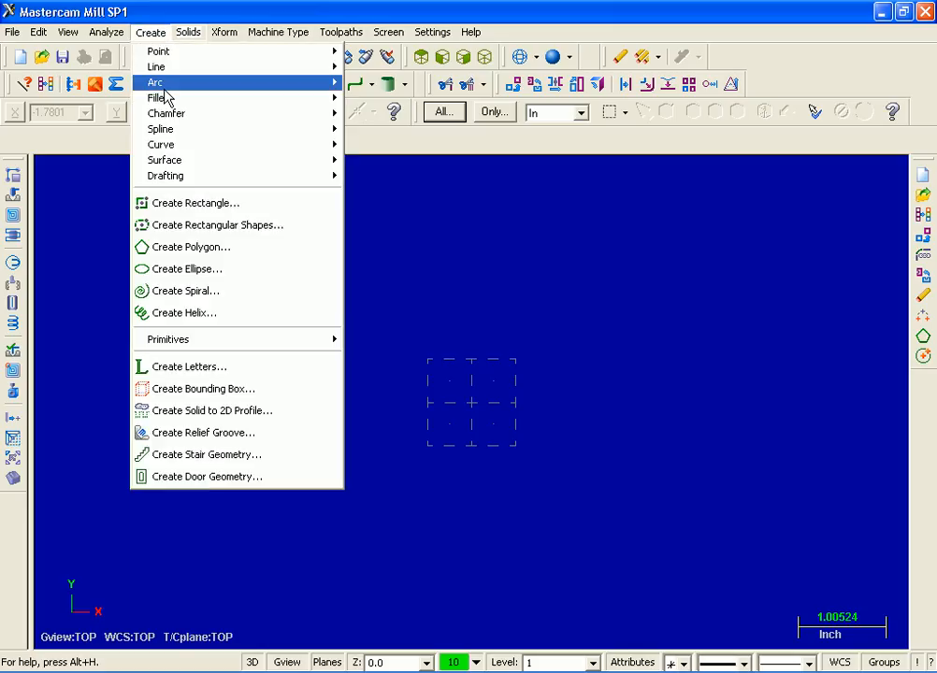
mouse_move(169, 84)
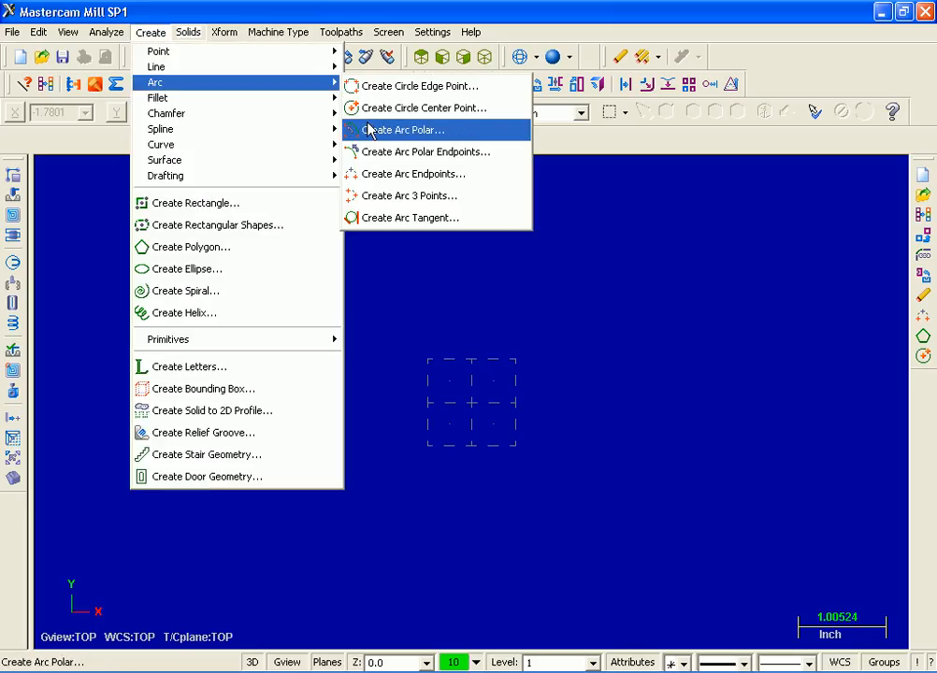
left_click(488, 111)
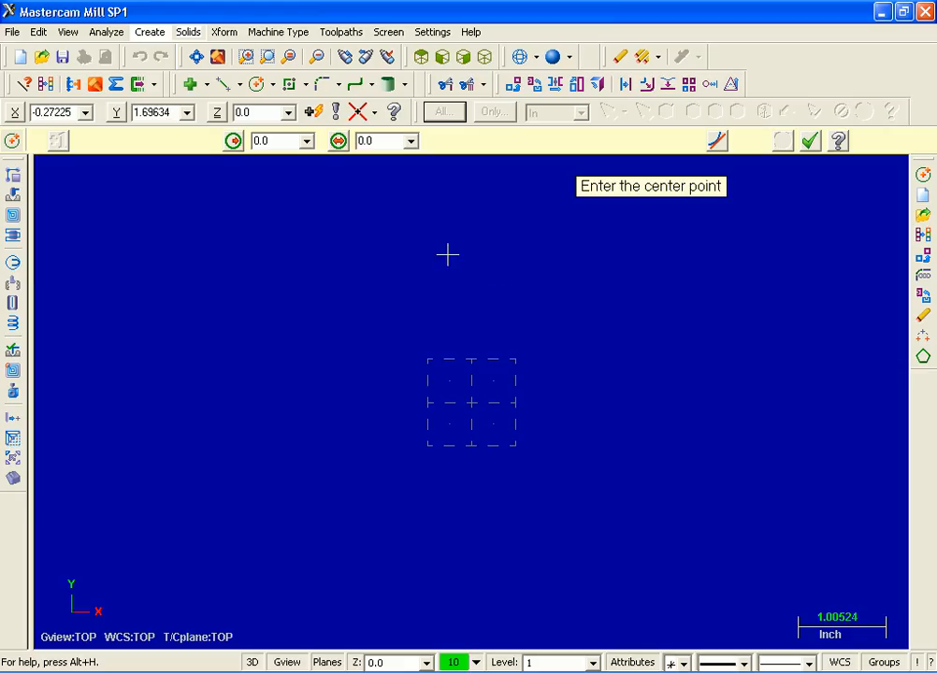
left_click(385, 142)
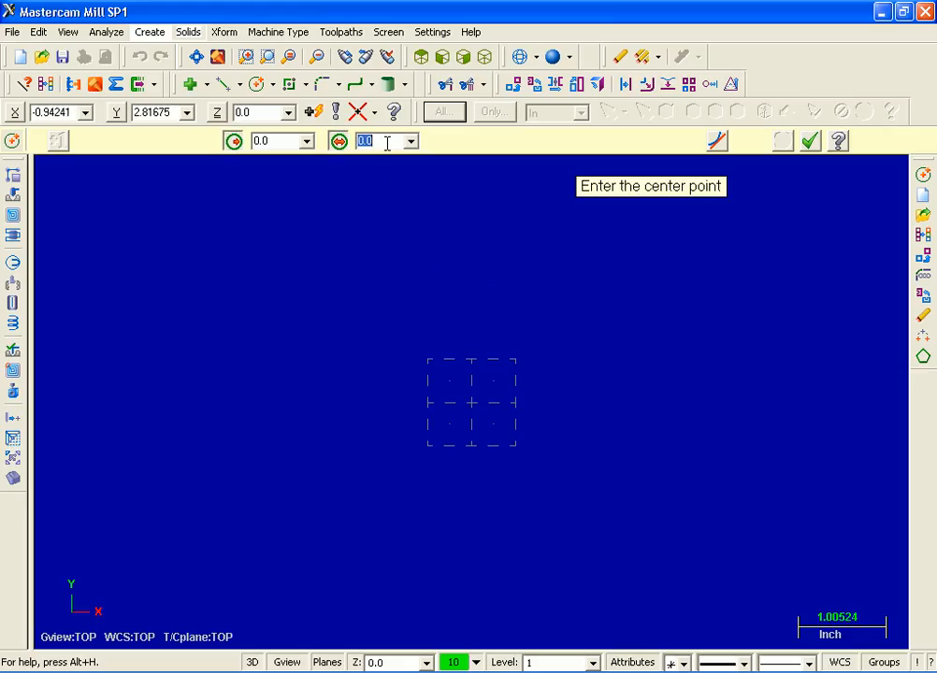
type("9")
key("Return")
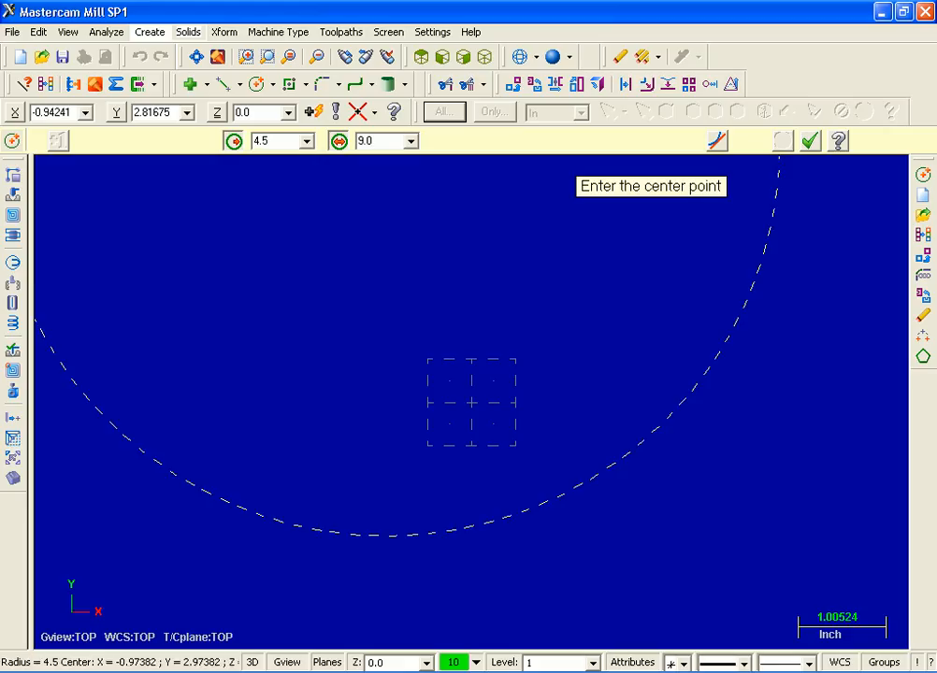
left_click(471, 400)
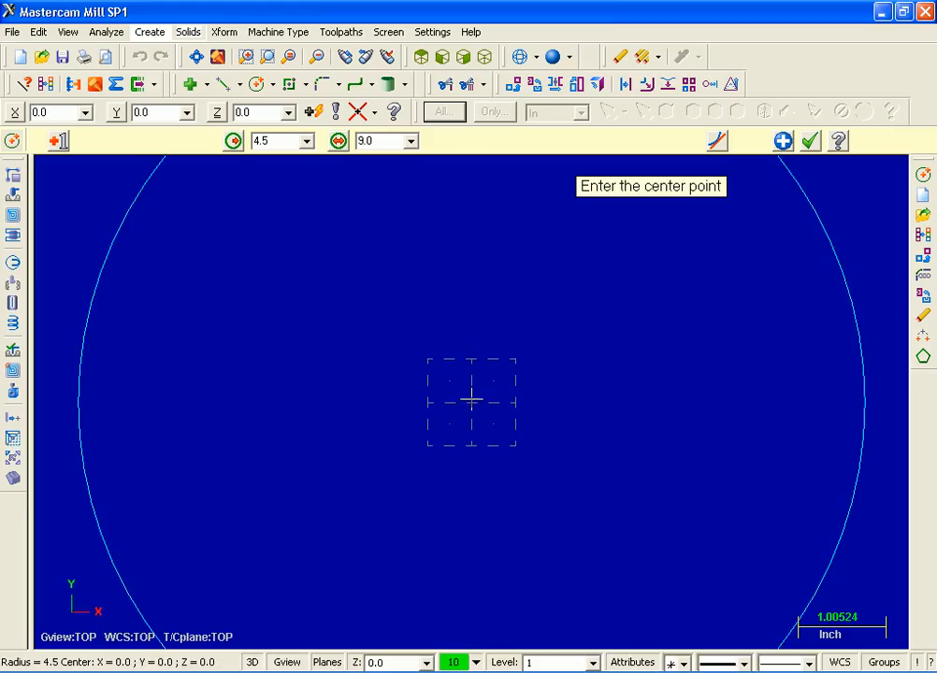
left_click(783, 142)
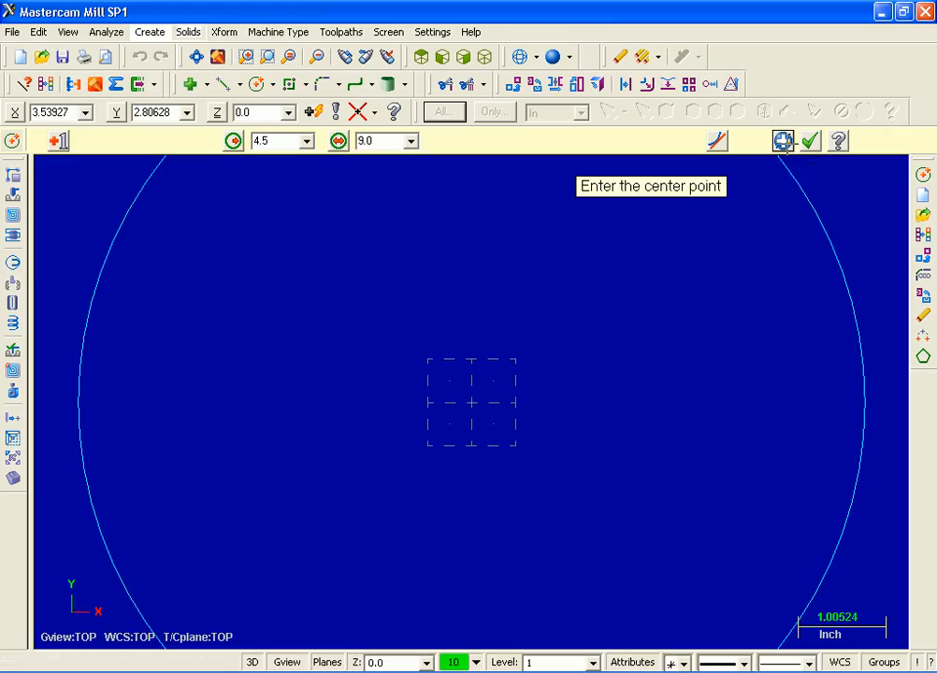
Step: Create a 5.0 inch diameter circle centred on the origin
left_click(196, 58)
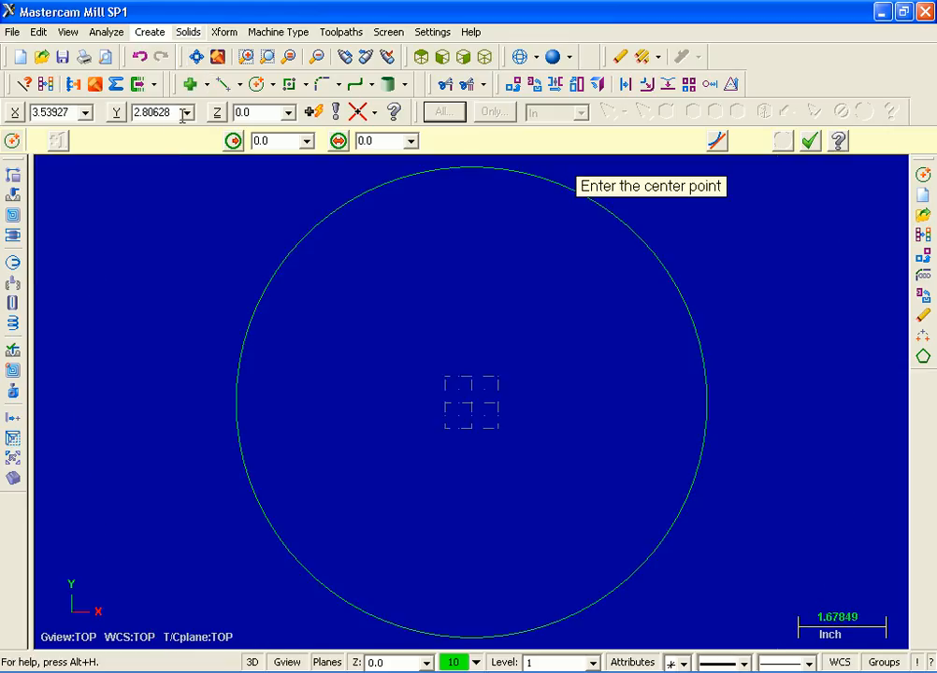
left_click(387, 142)
type("5")
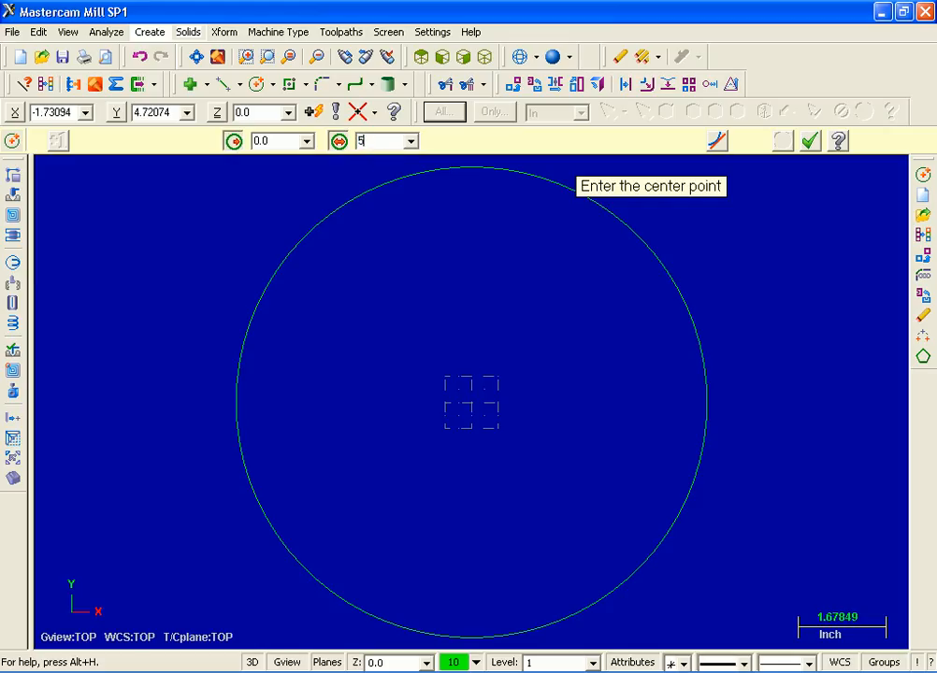
type(".0")
key("Return")
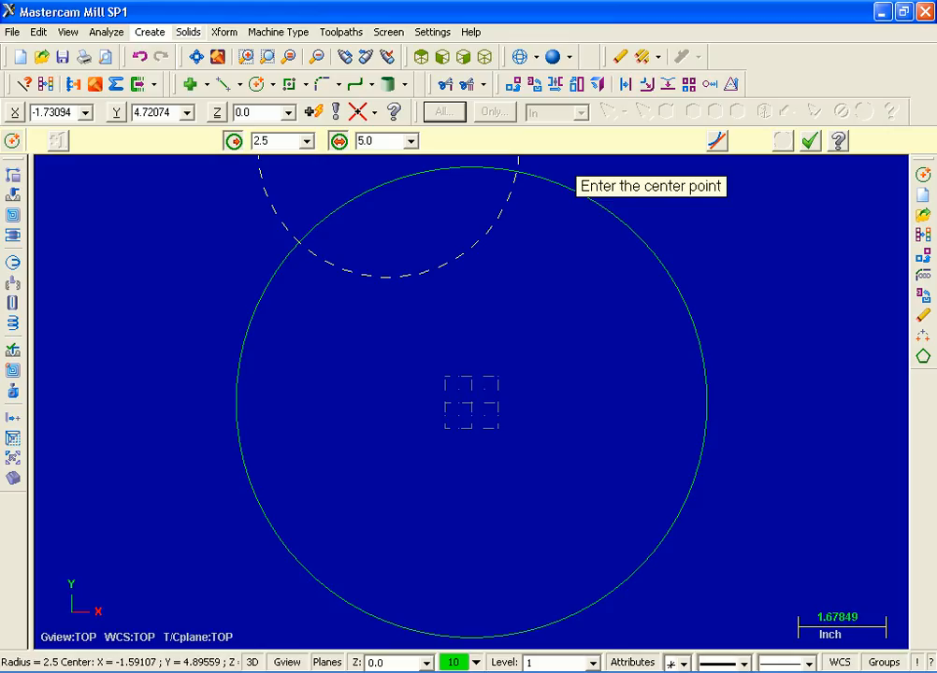
left_click(474, 405)
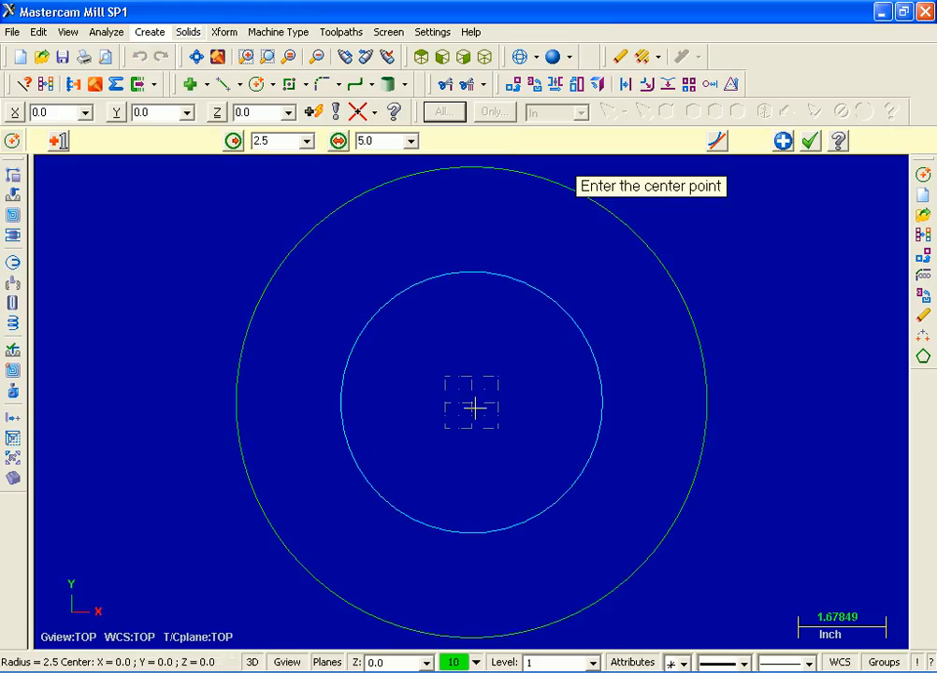
left_click(783, 141)
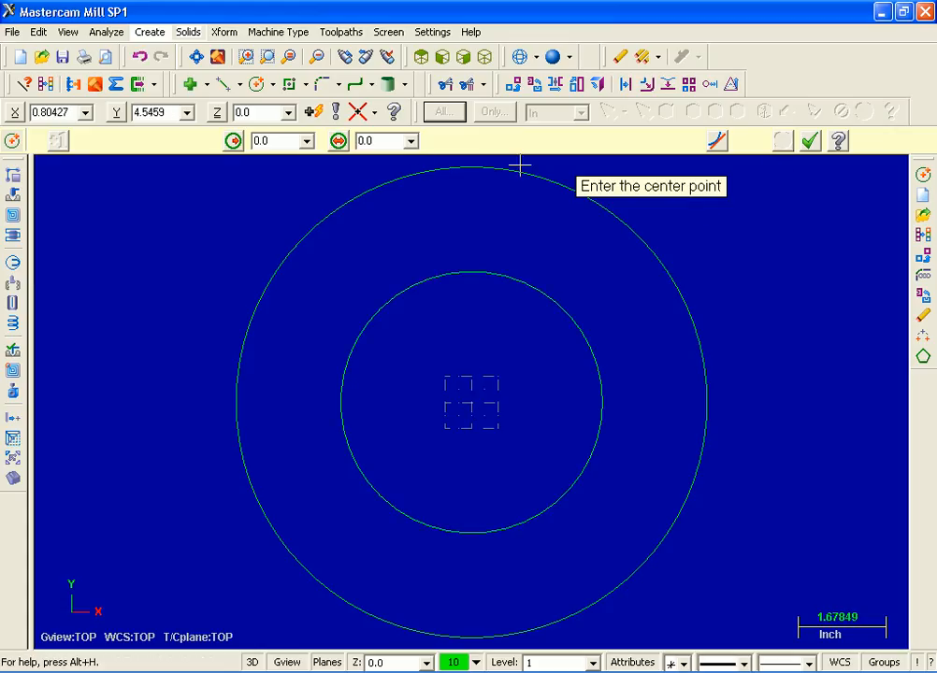
Step: Create a 3.0 inch diameter circle centred on the origin and finish the circle command
left_click(383, 142)
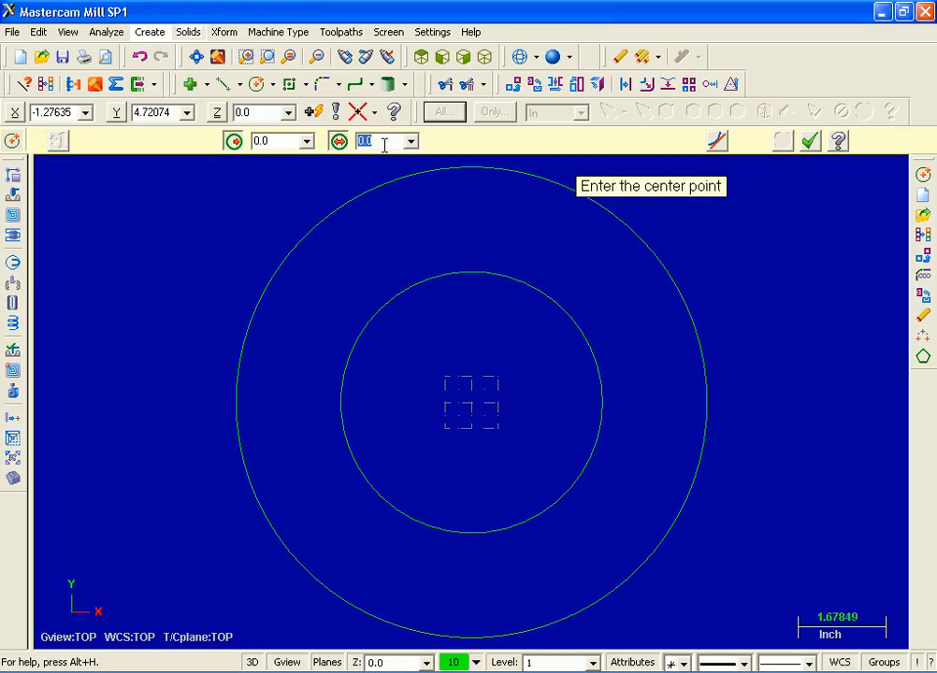
type("3.0")
key("Return")
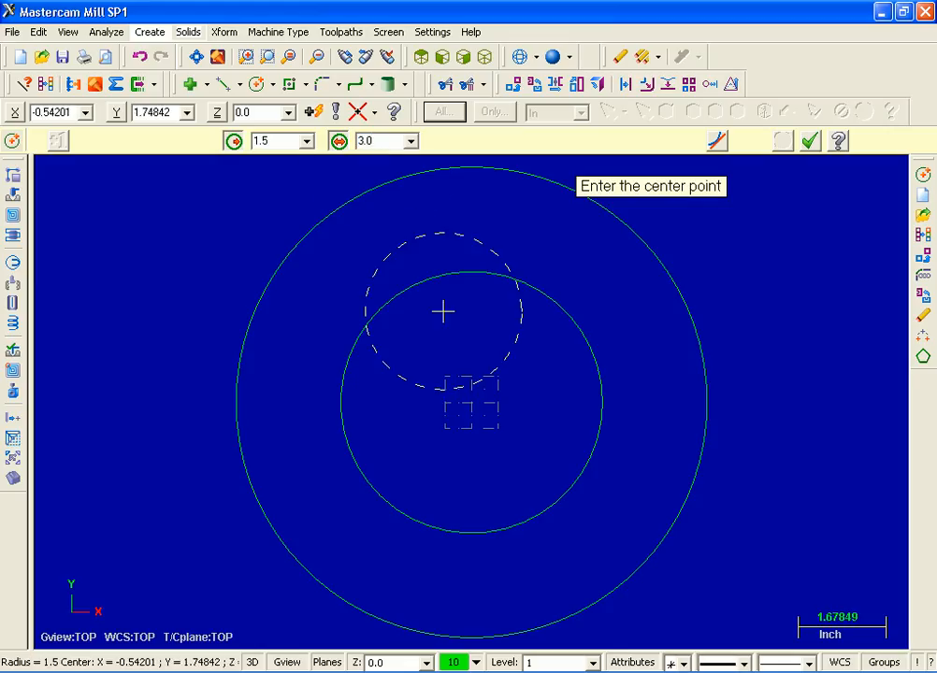
left_click(474, 402)
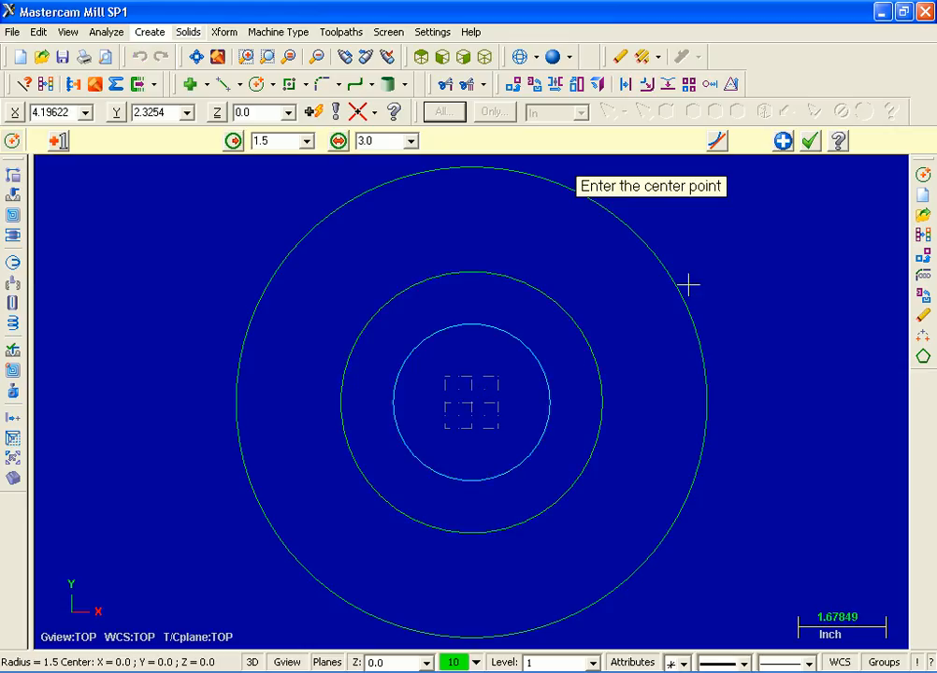
left_click(809, 143)
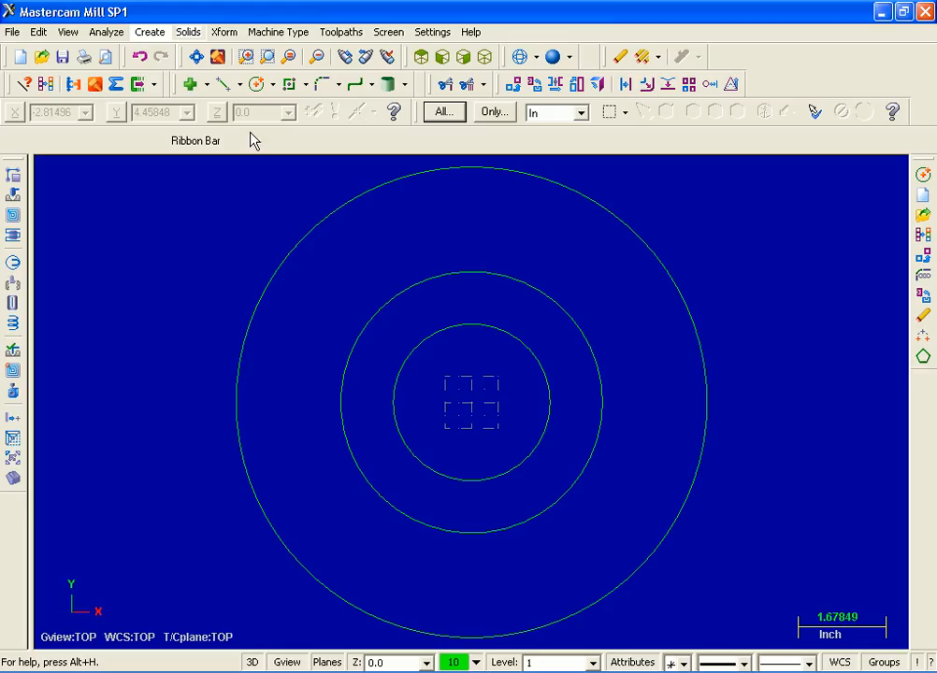
Step: Create a six-sided polygon centred on the origin with a corner radius of 3.0 inches
left_click(149, 33)
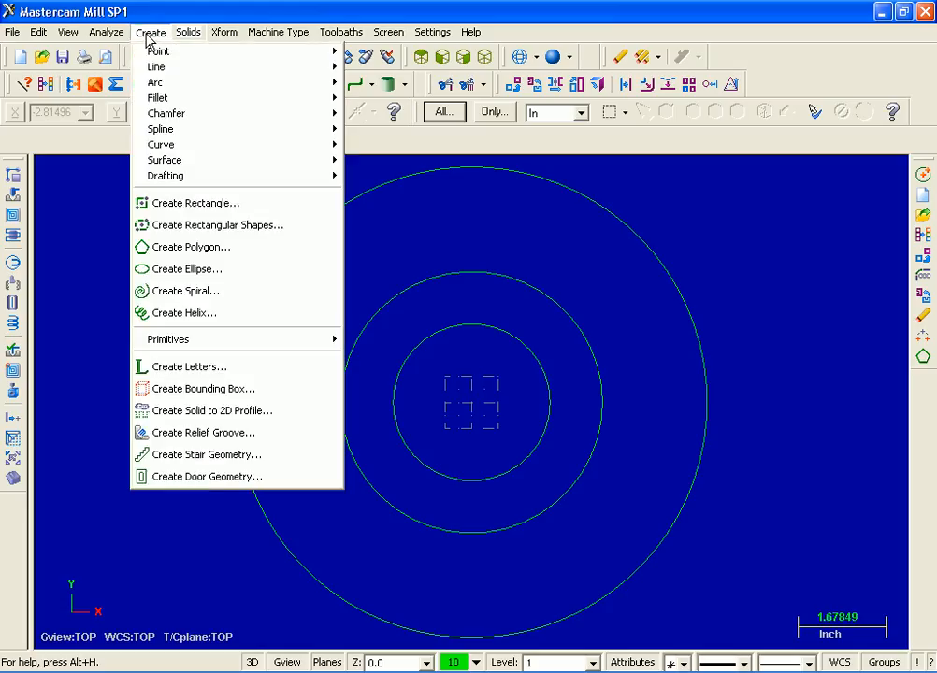
left_click(235, 249)
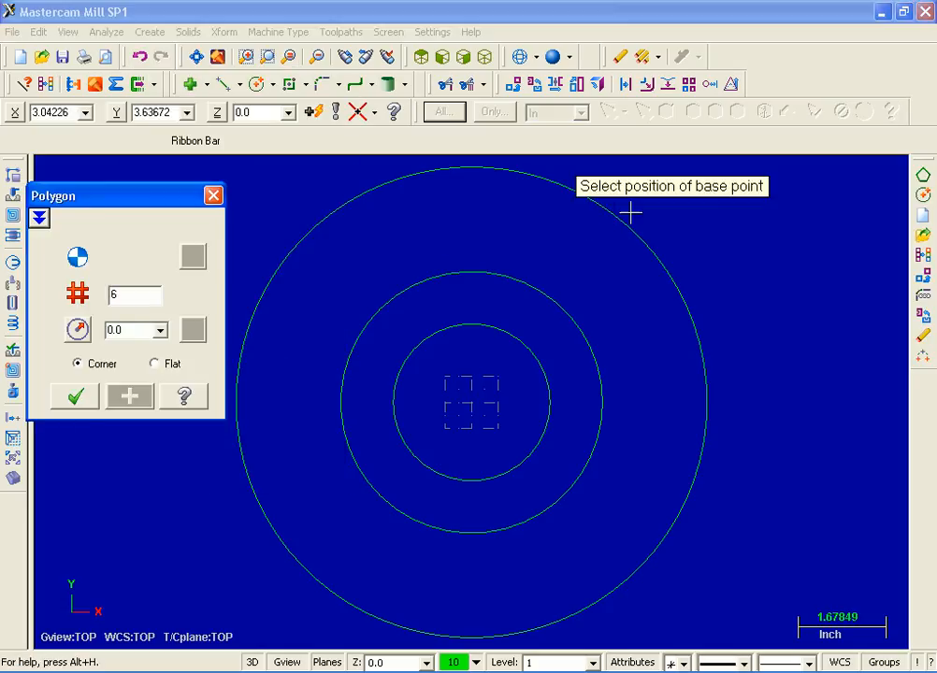
left_click(477, 396)
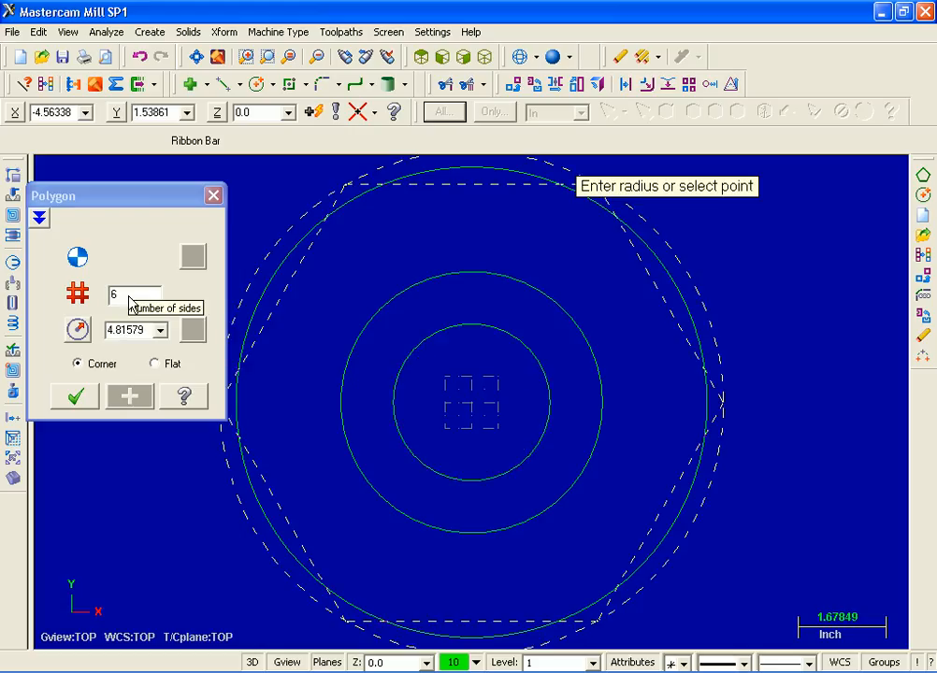
left_click(127, 330)
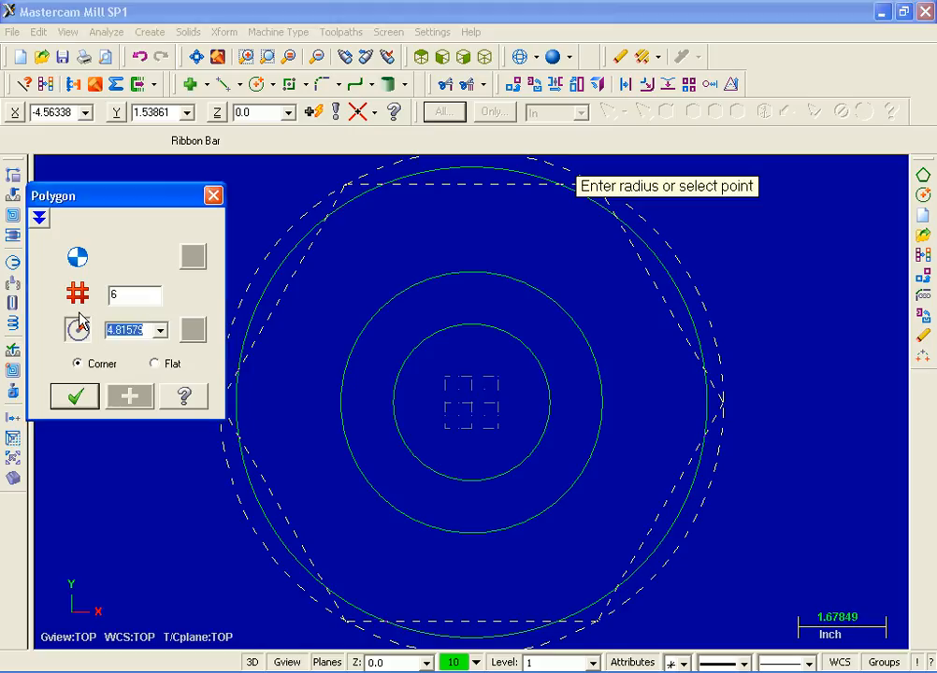
type("3.0")
key("Return")
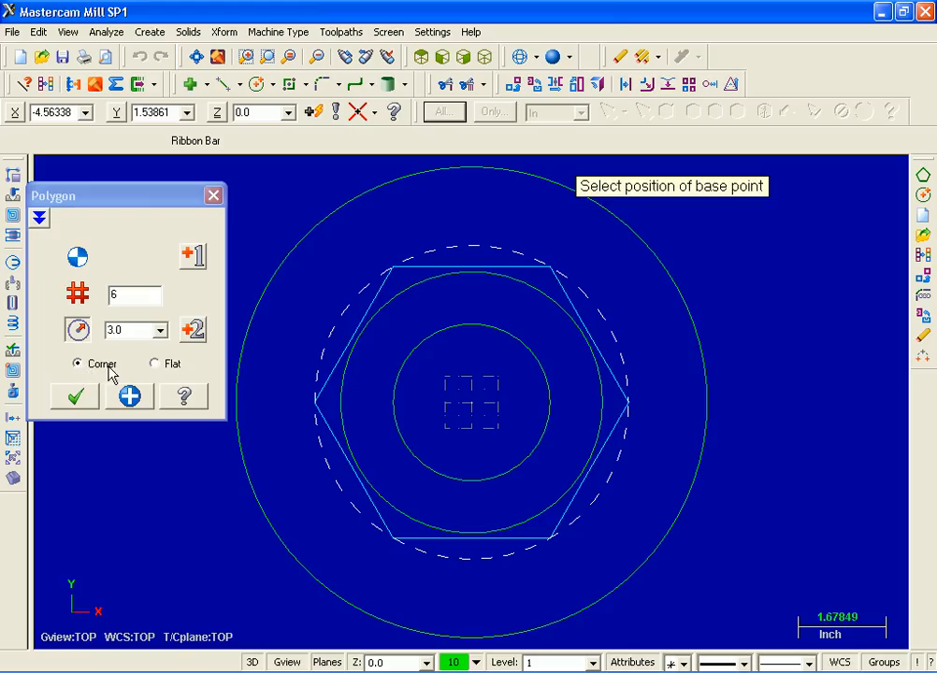
left_click(75, 400)
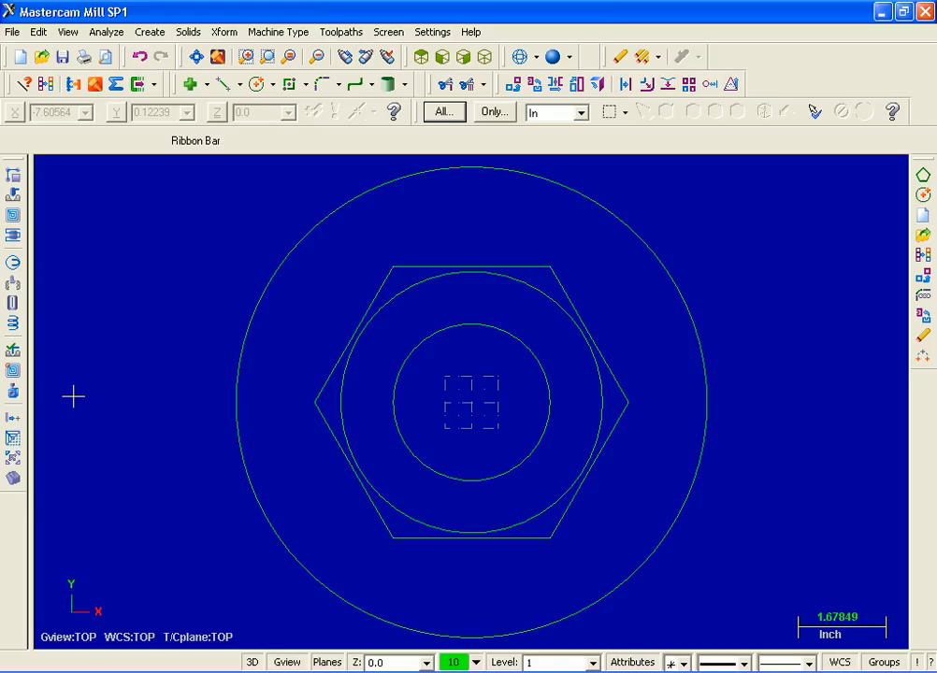
Step: Create a 1.5 inch radius endpoint arc between the hexagon's two upper corners, keeping the half that bulges outward
left_click(142, 33)
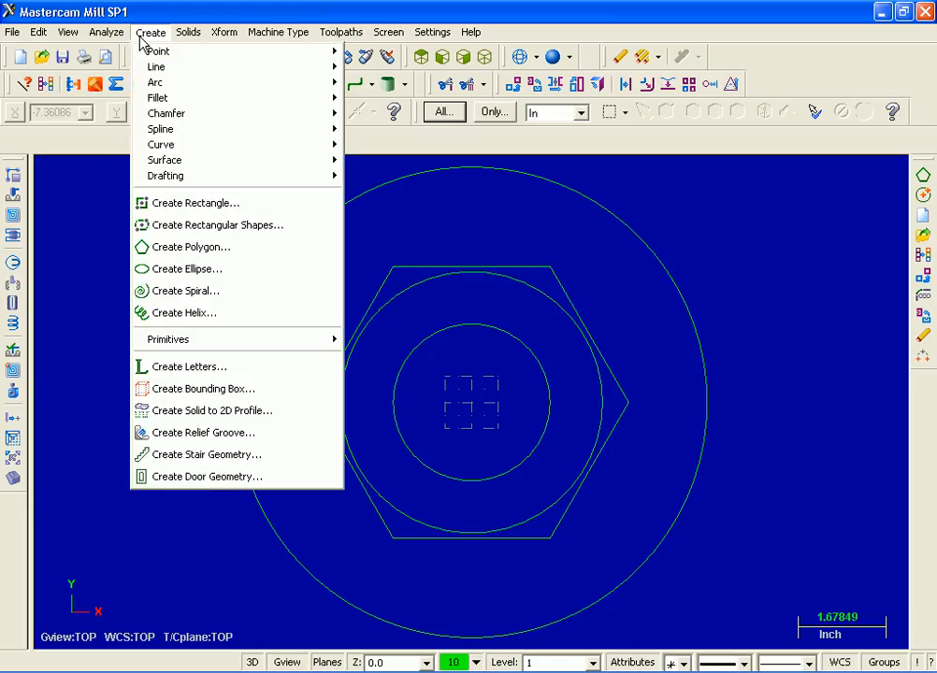
mouse_move(173, 82)
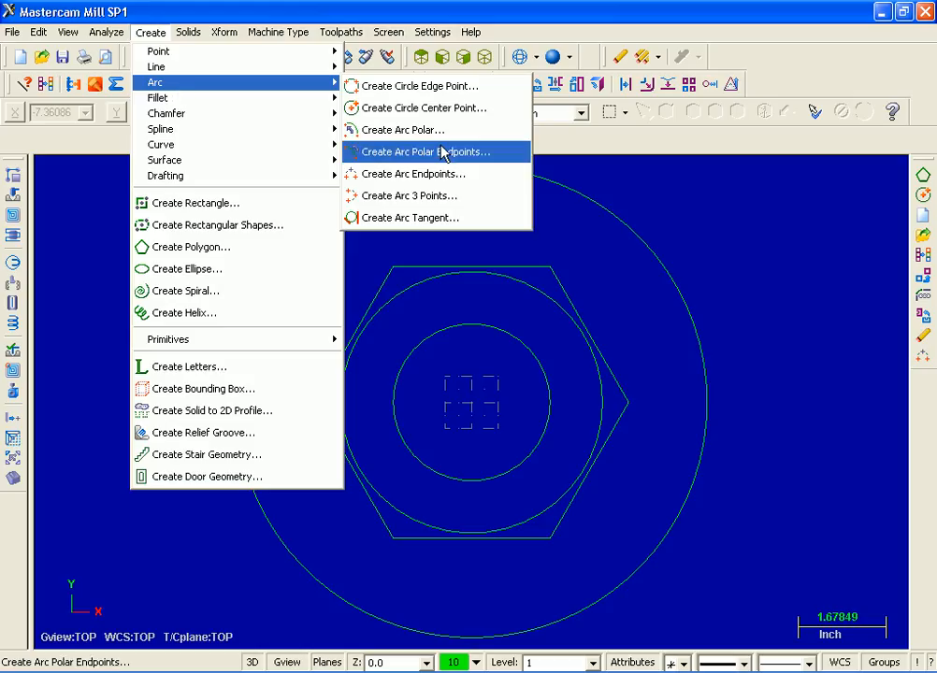
left_click(477, 176)
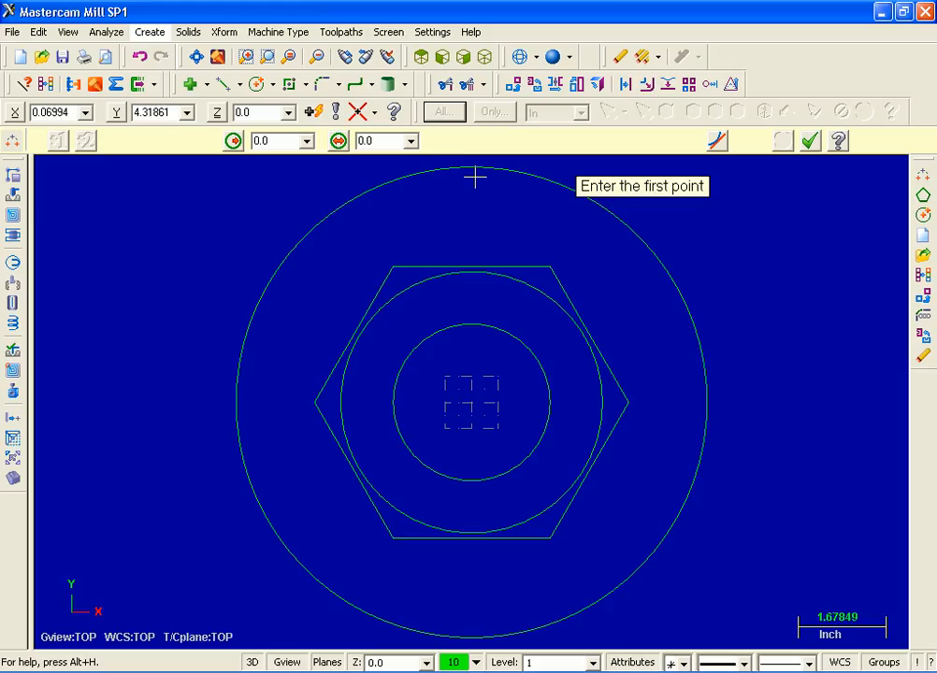
left_click(272, 141)
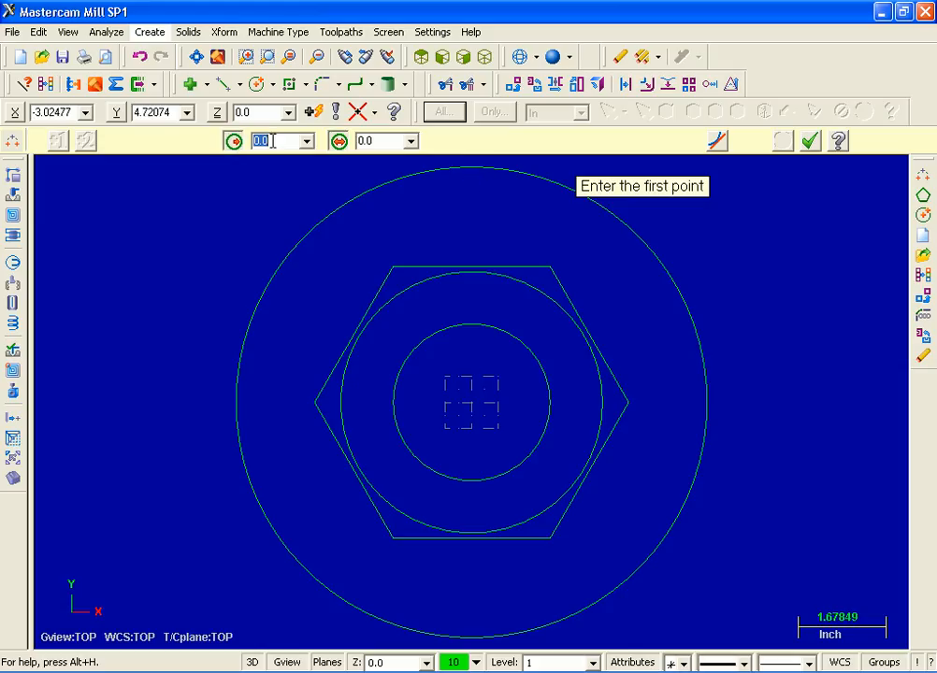
type("1.5")
key("Return")
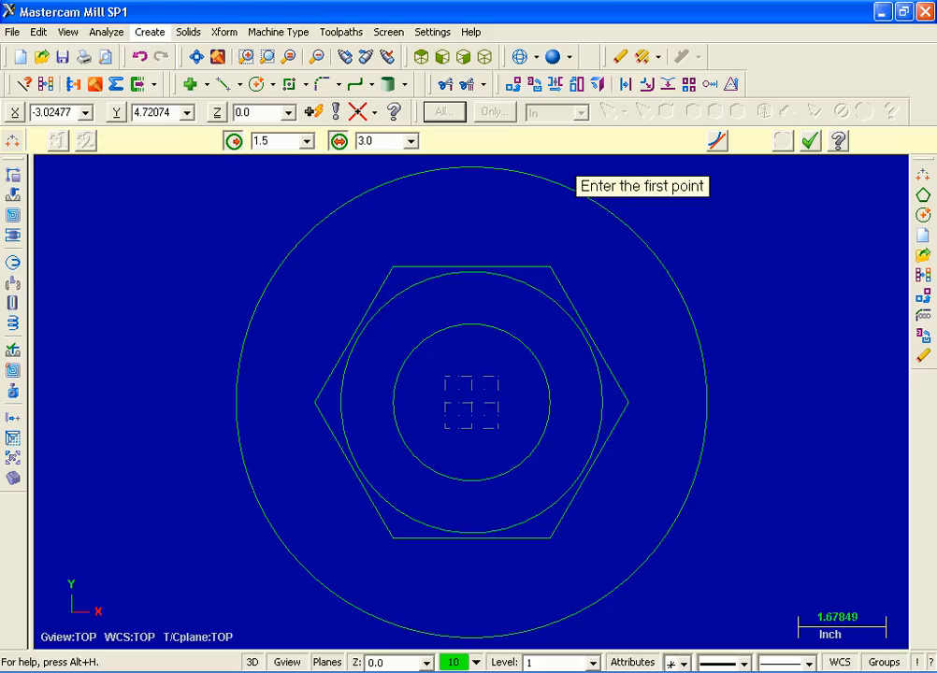
left_click(394, 266)
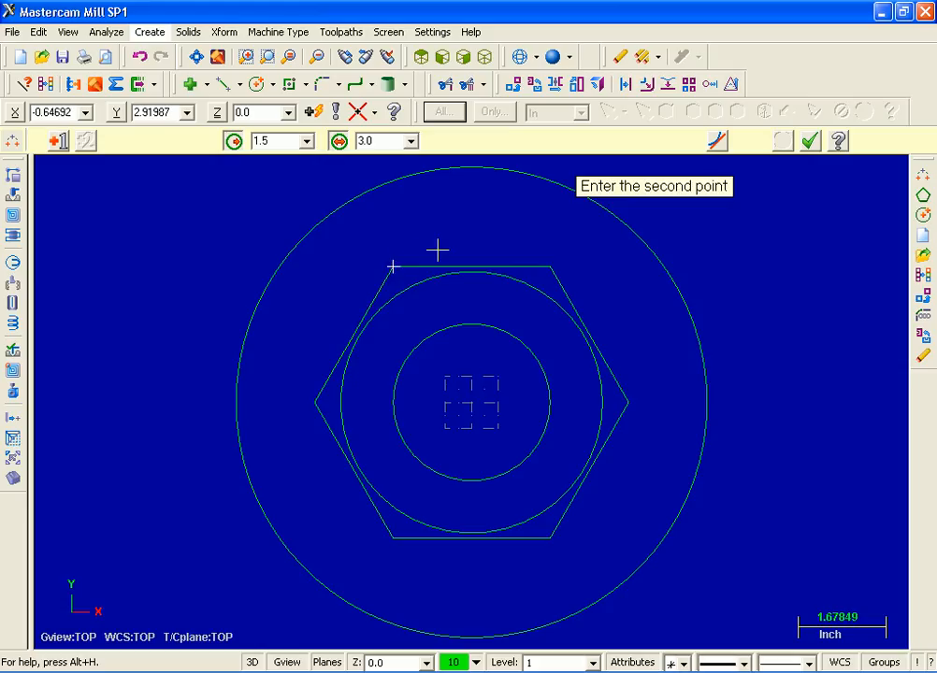
left_click(553, 267)
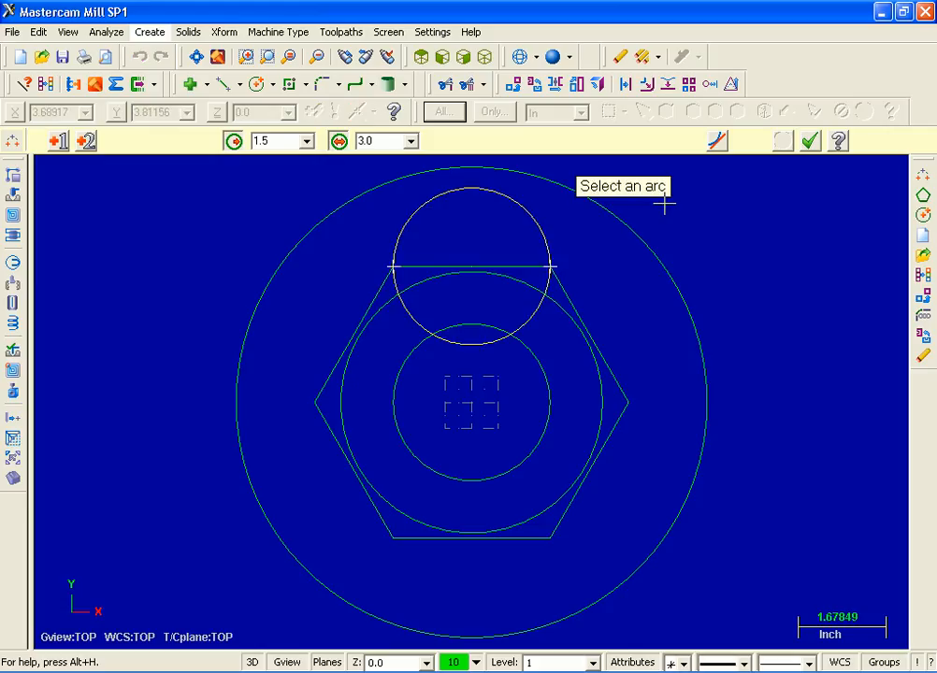
left_click(532, 206)
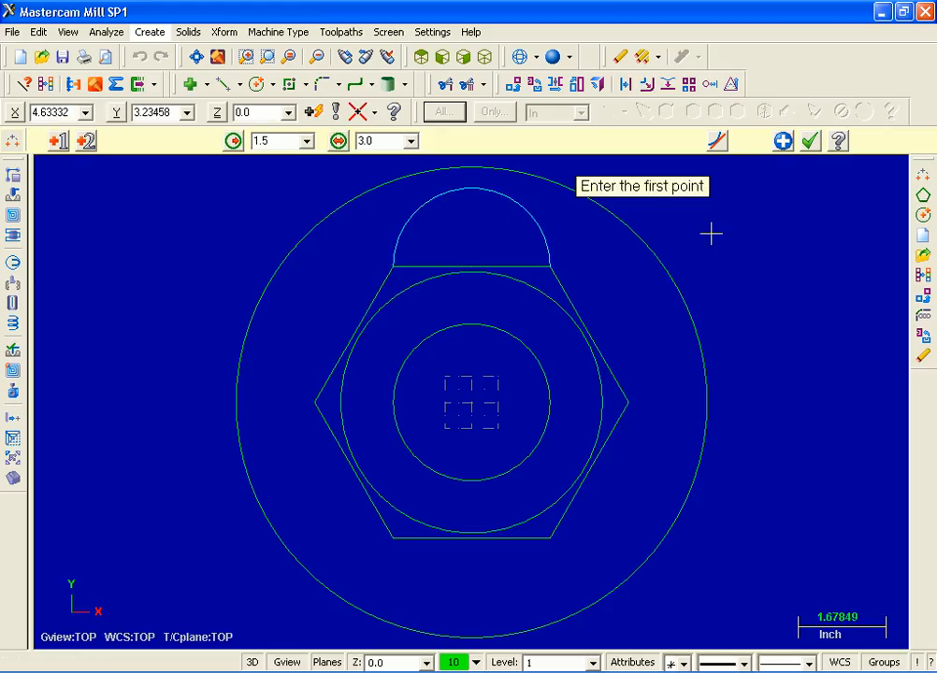
left_click(810, 142)
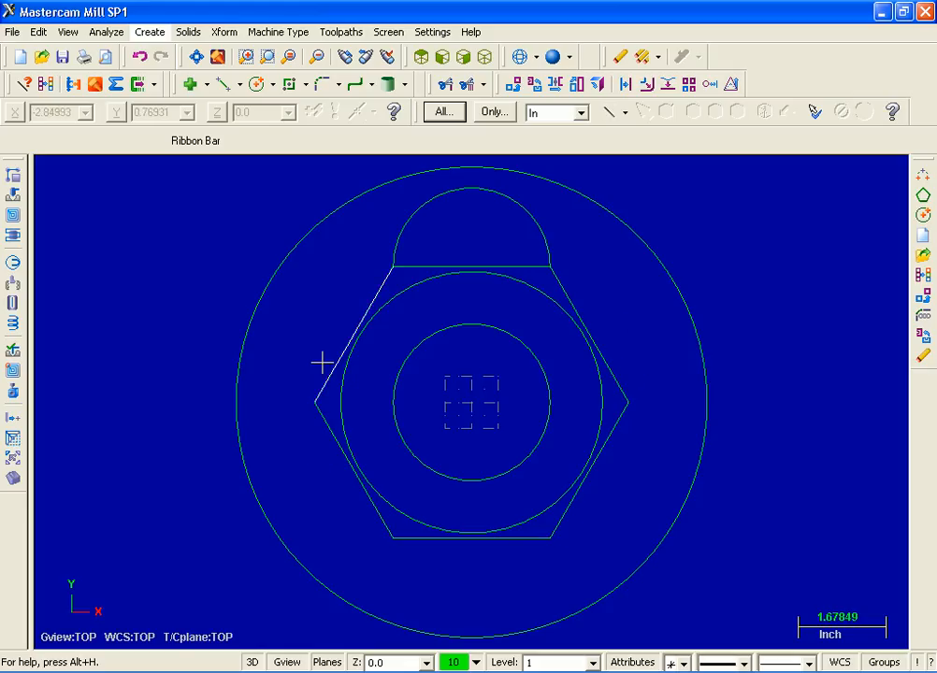
Step: Select every line entity through an entity-type filter and delete the construction hexagon
left_click(443, 113)
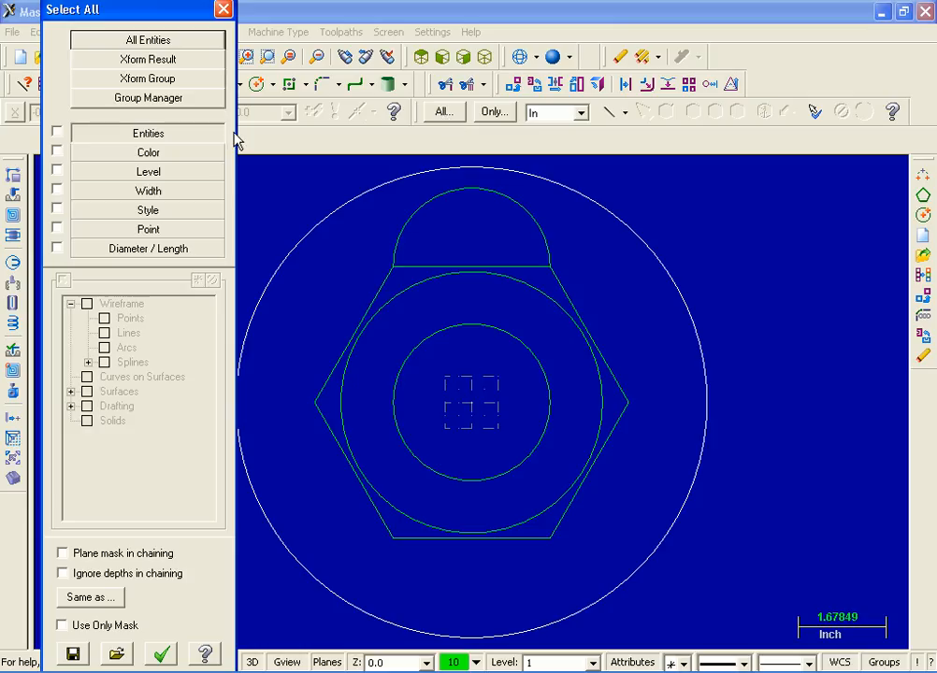
left_click(57, 134)
left_click(109, 136)
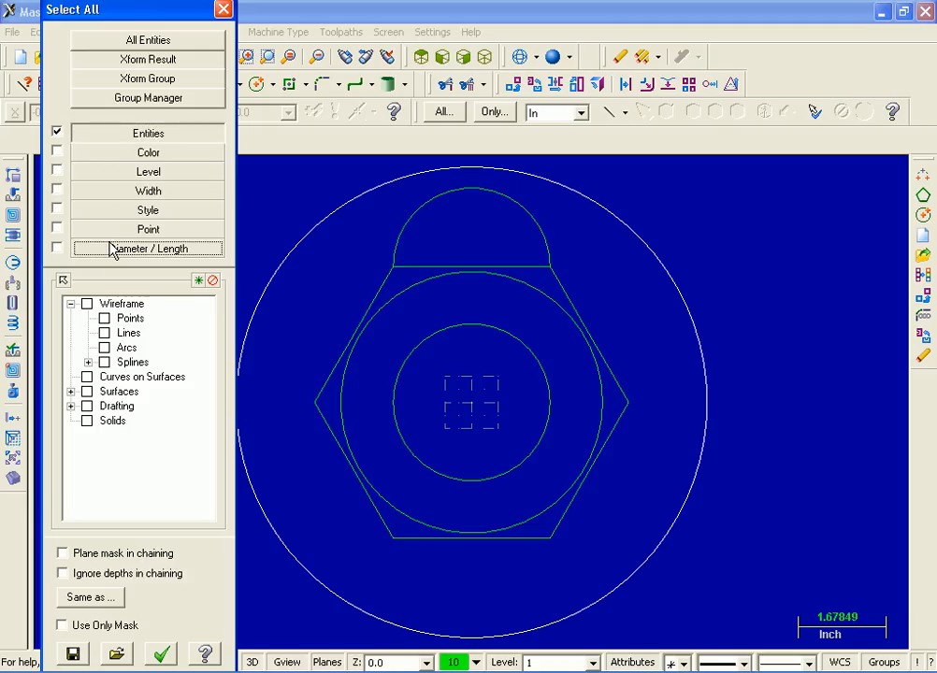
left_click(104, 332)
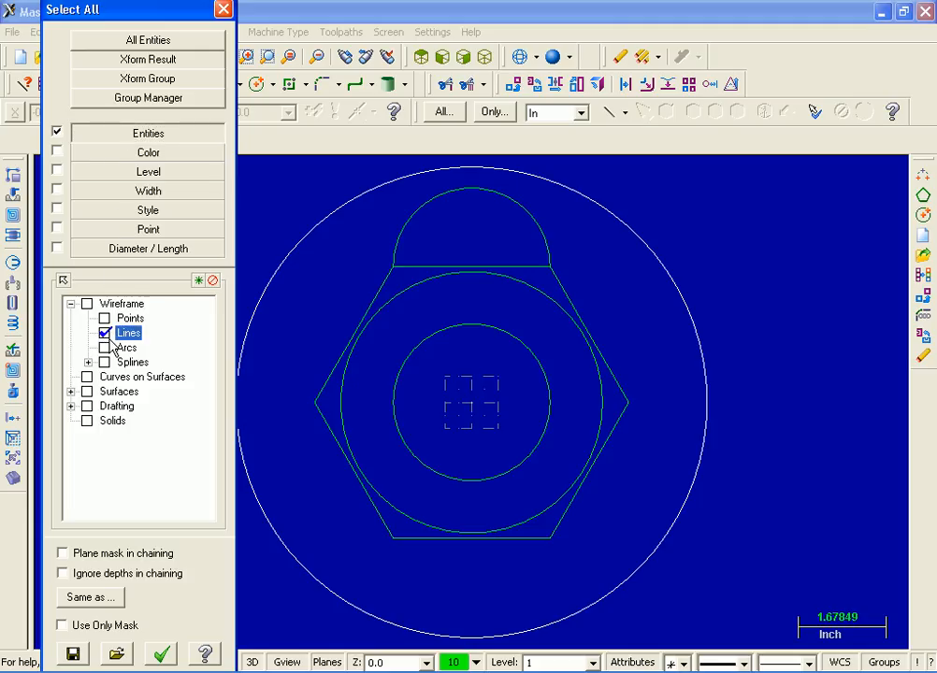
left_click(167, 660)
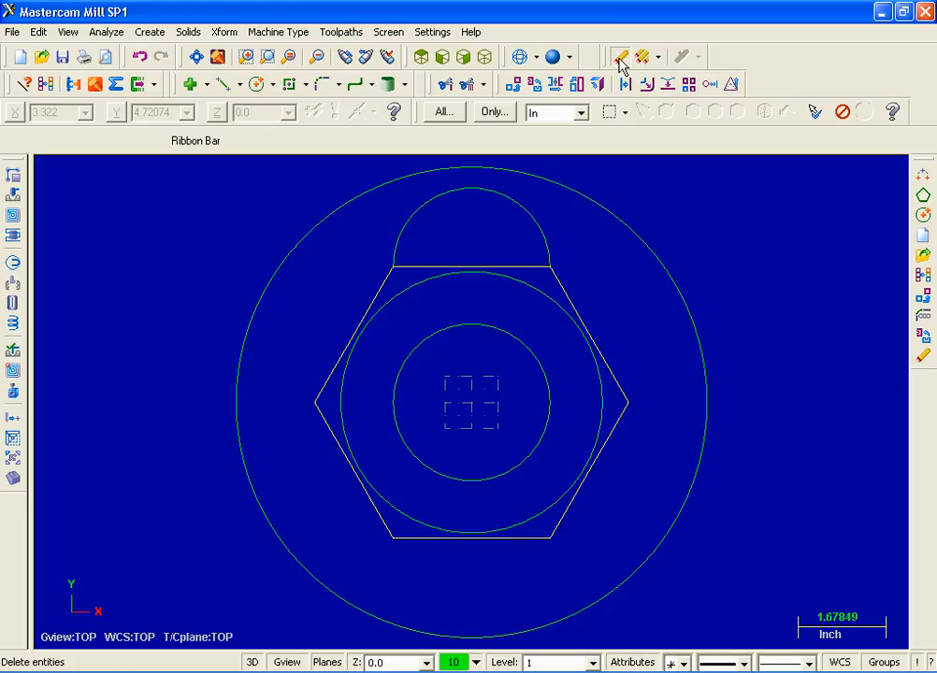
left_click(619, 64)
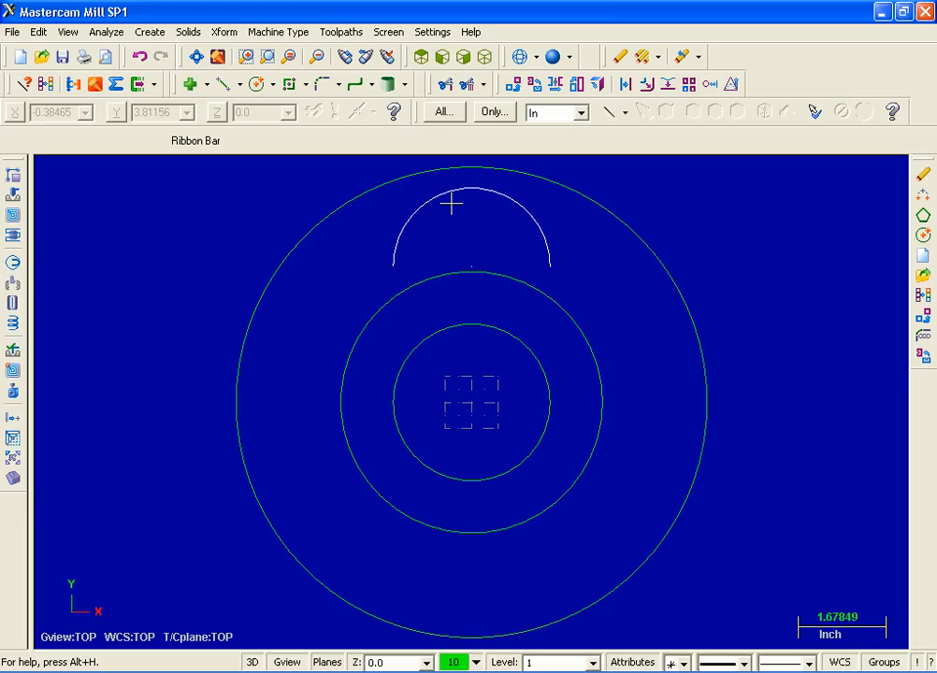
Step: Rotate the top arc about the origin as 5 copies with 60 degrees between them, and clear the result colours
left_click(229, 34)
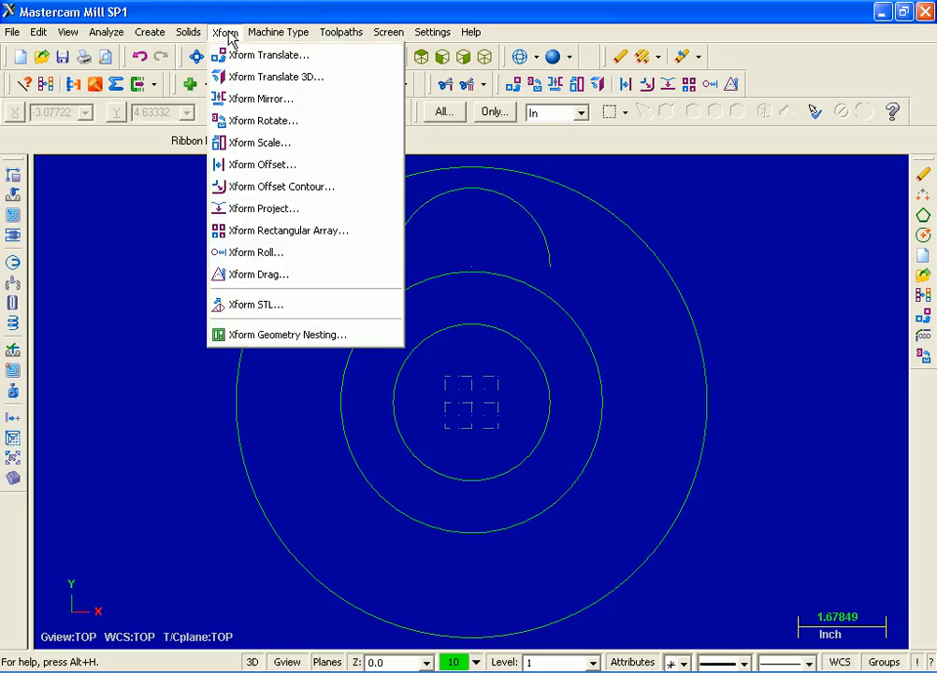
left_click(237, 122)
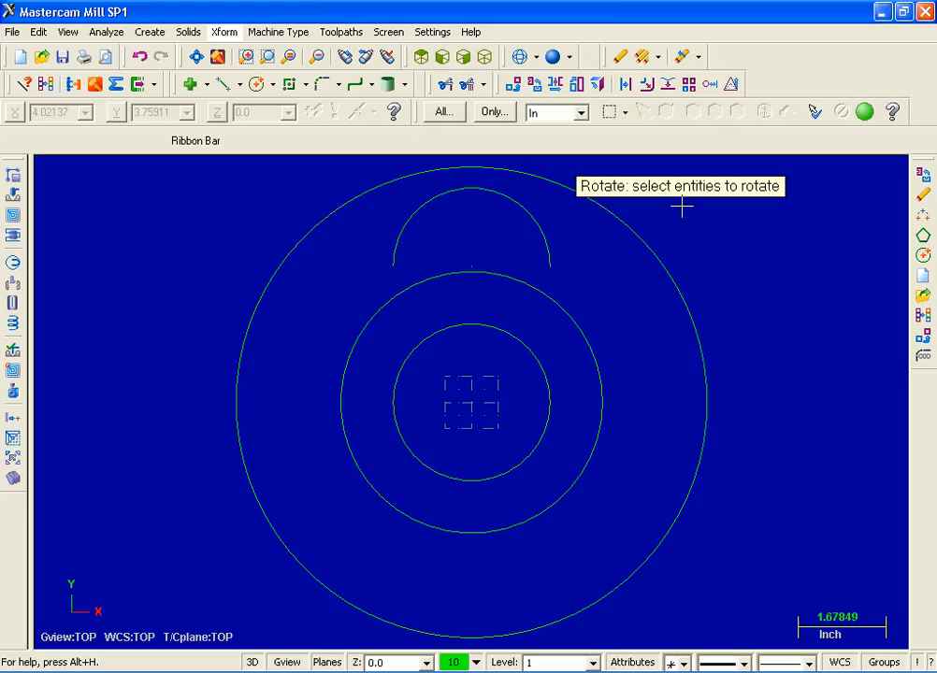
left_click(550, 232)
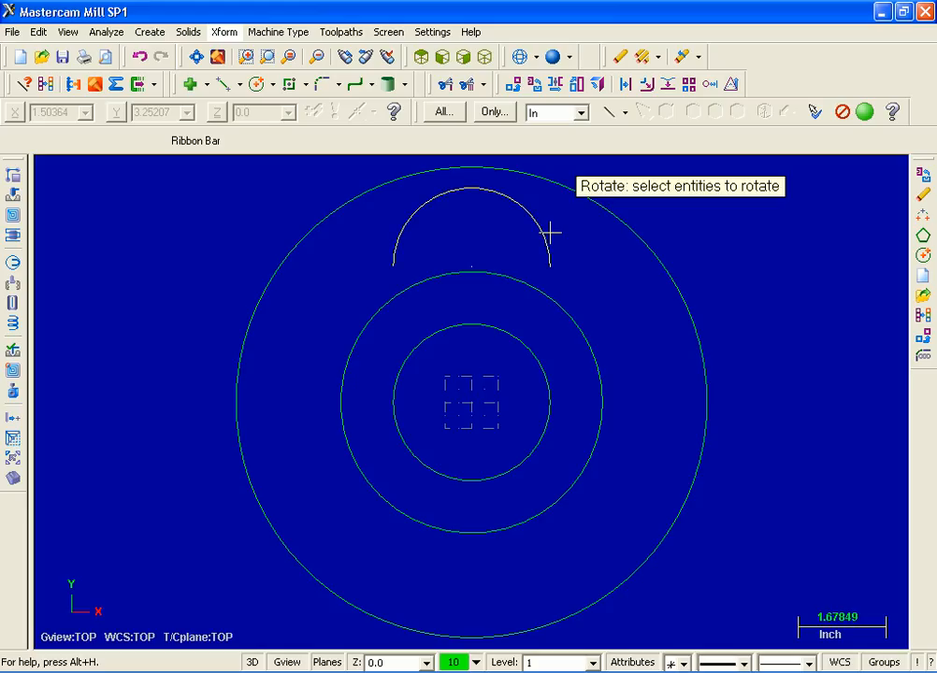
left_click(866, 113)
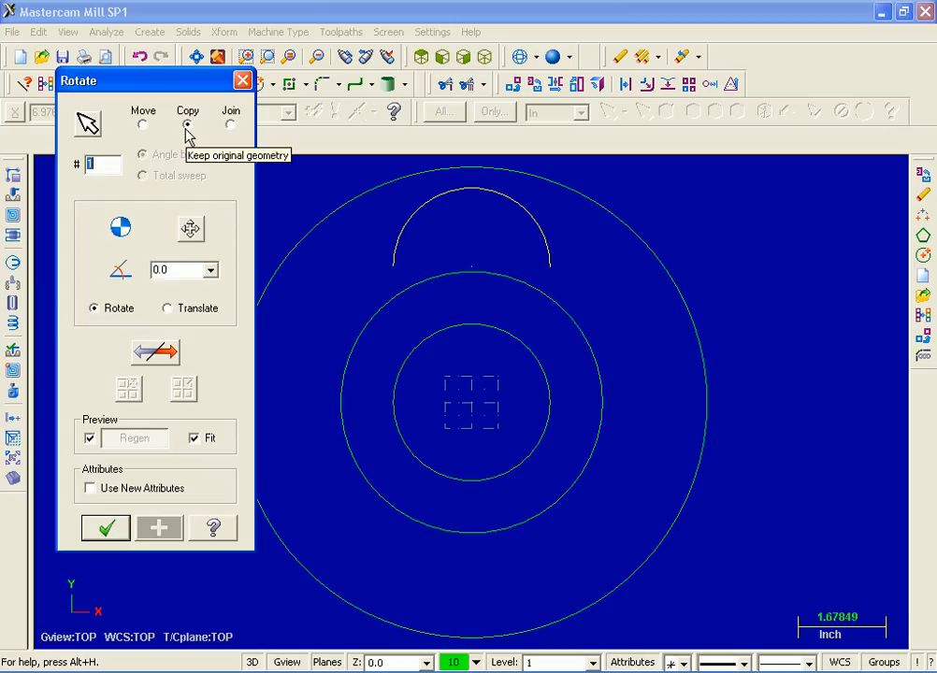
left_click(104, 163)
key("BackSpace")
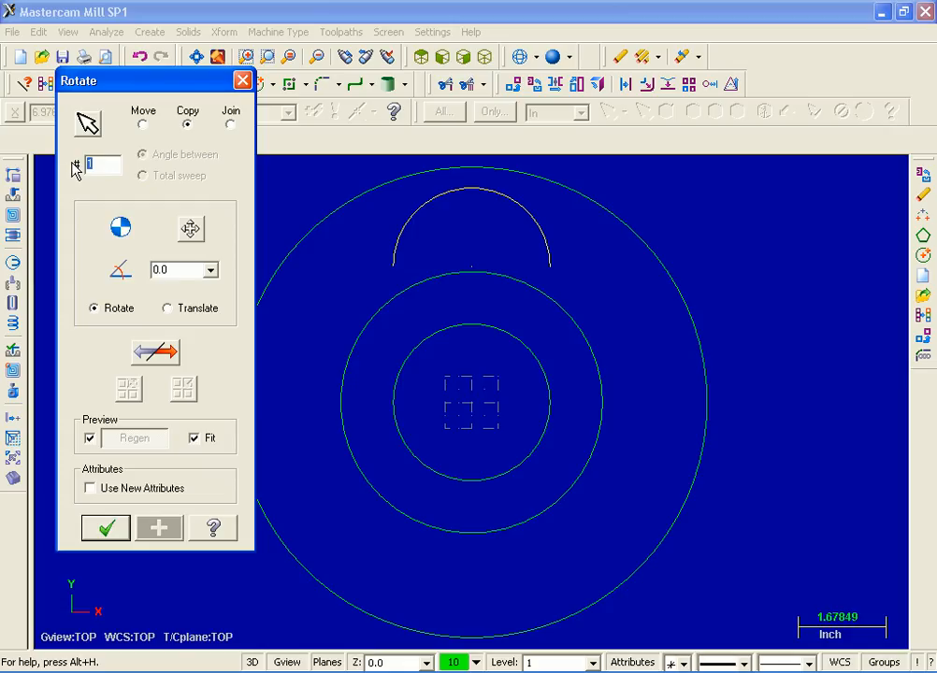
type("5")
key("Return")
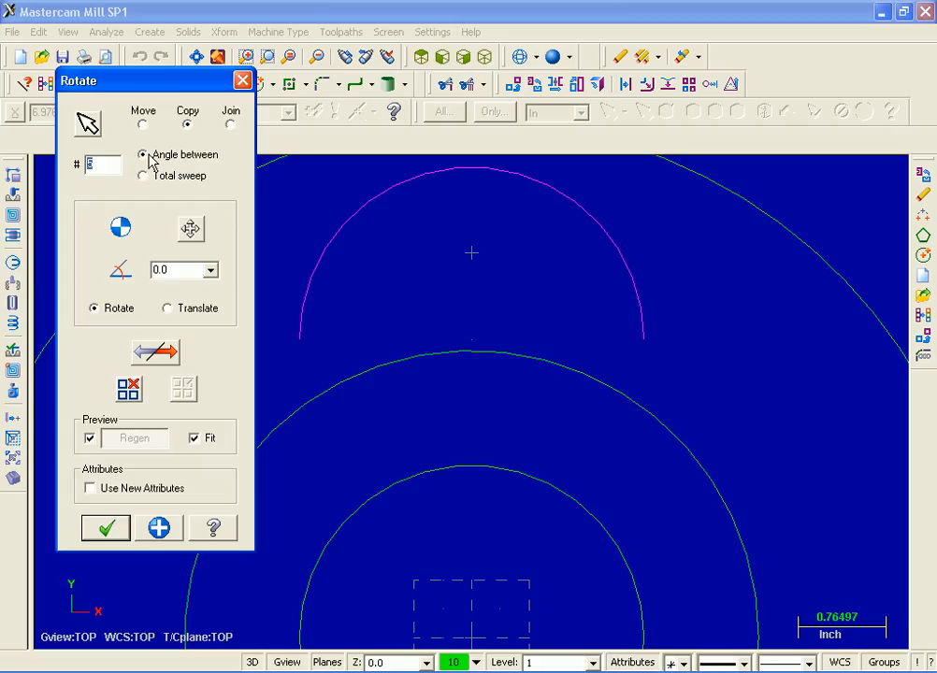
left_click(184, 269)
type("60")
key("Return")
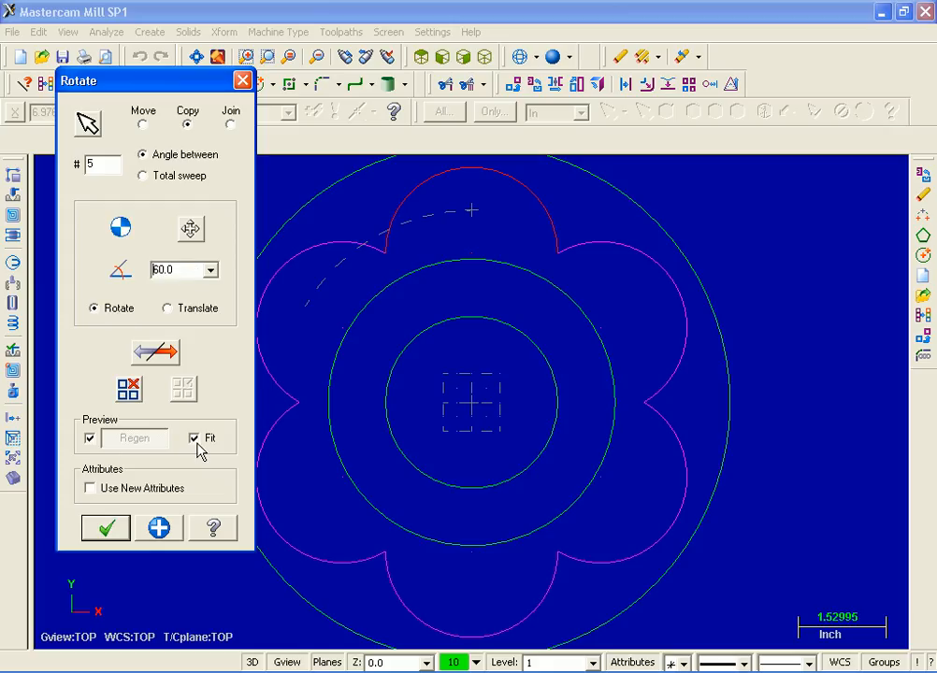
left_click(106, 529)
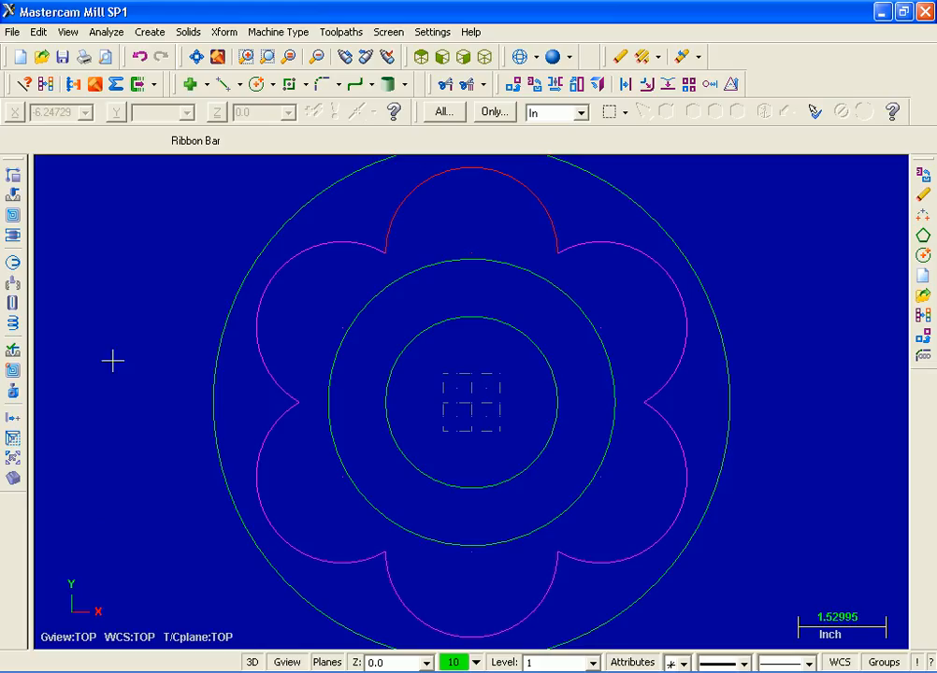
left_click(47, 89)
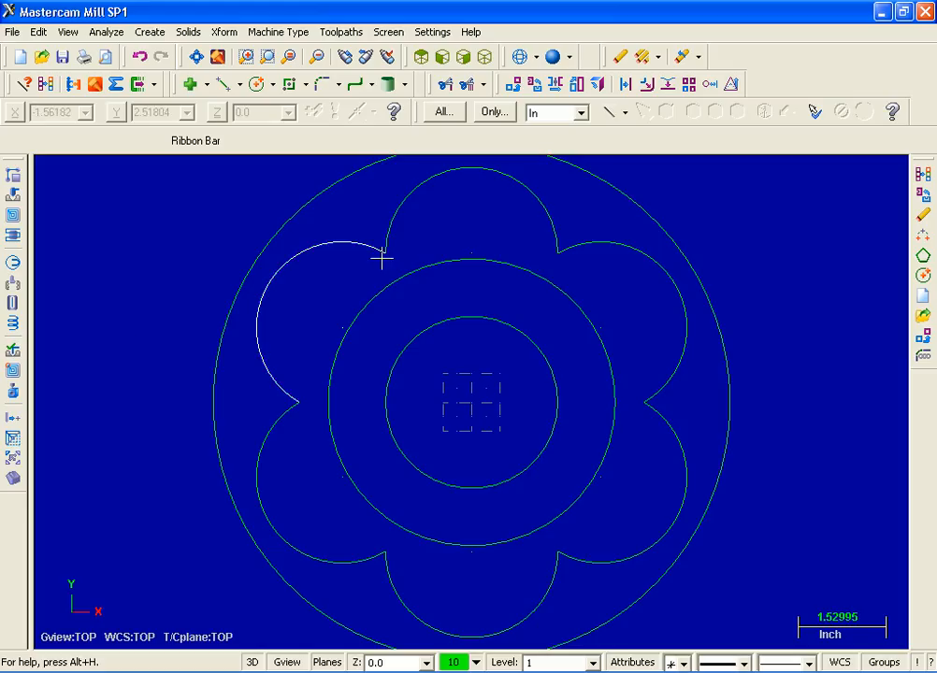
Step: Fillet all corners of the chained flower contour with a 0.25 inch radius
left_click(152, 33)
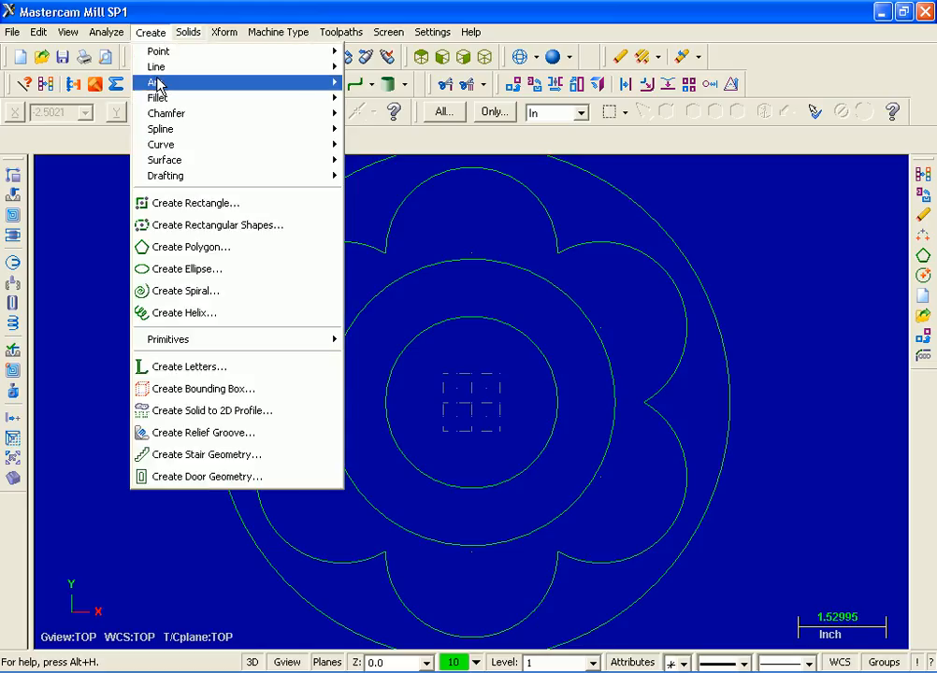
mouse_move(224, 97)
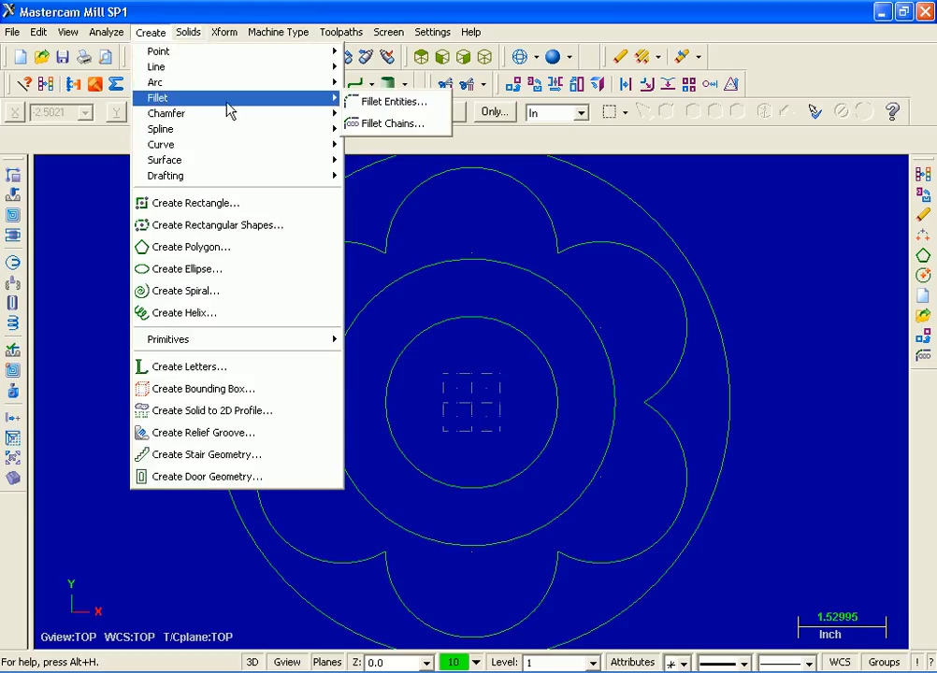
left_click(422, 128)
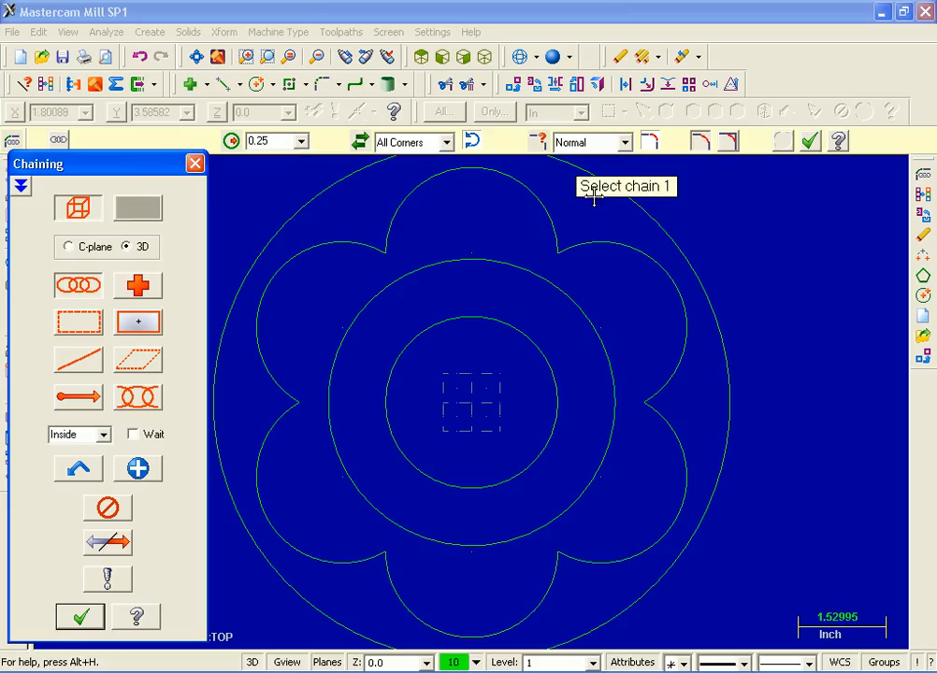
left_click(674, 377)
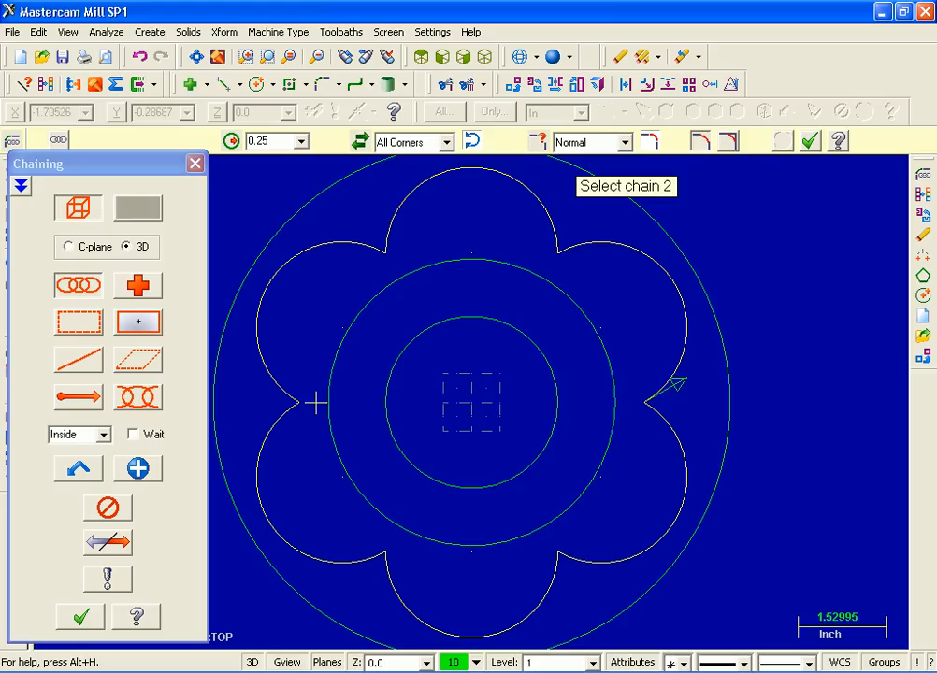
left_click(86, 619)
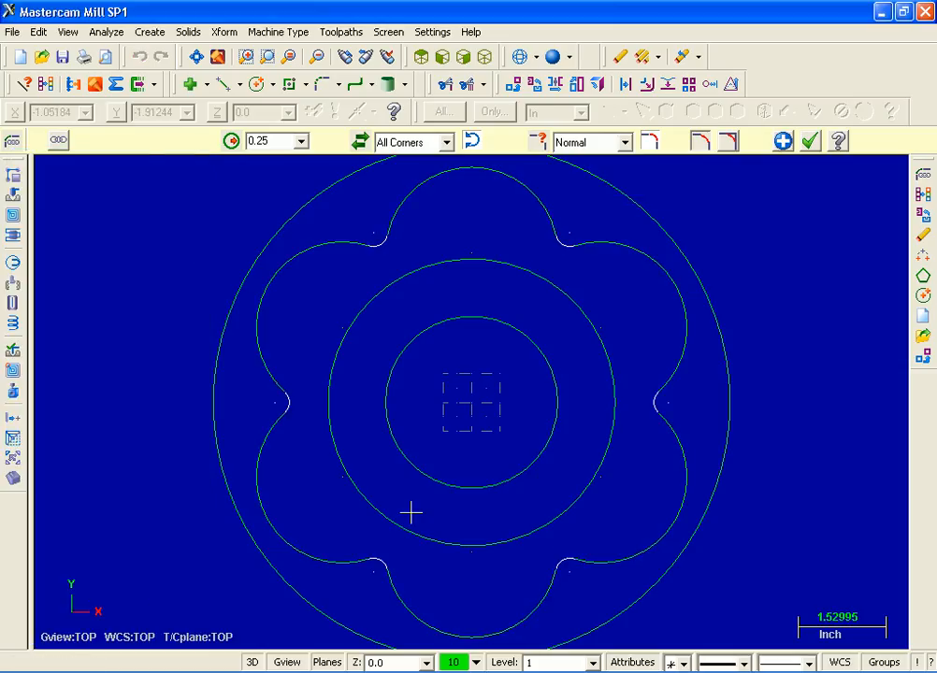
left_click(813, 143)
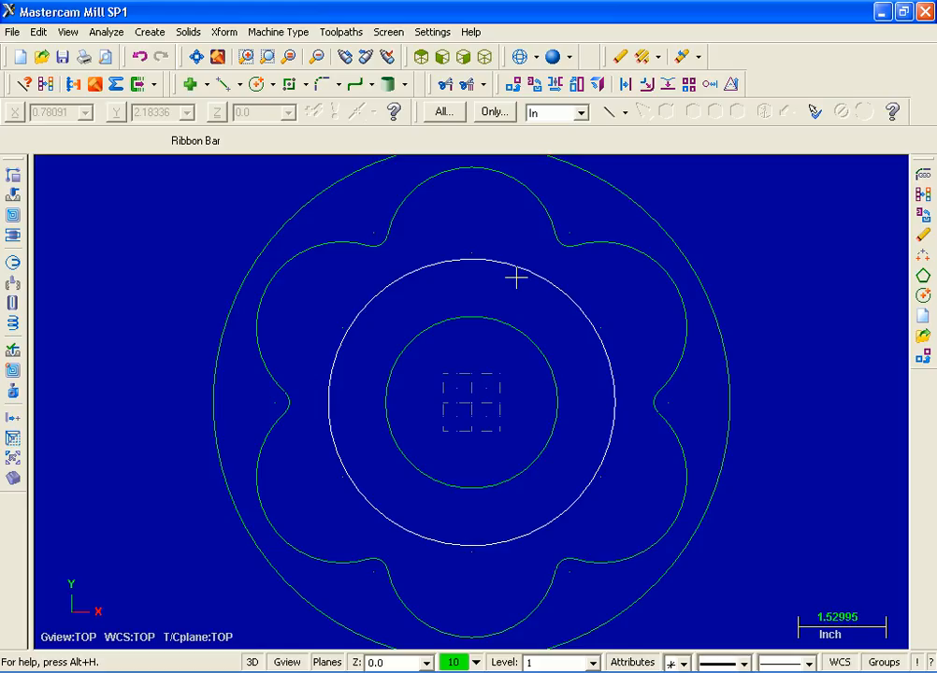
Step: Move the 5.0 inch circle by -0.125 inch in Z with Translate, clear the result colours and check its depth from the front
left_click(225, 38)
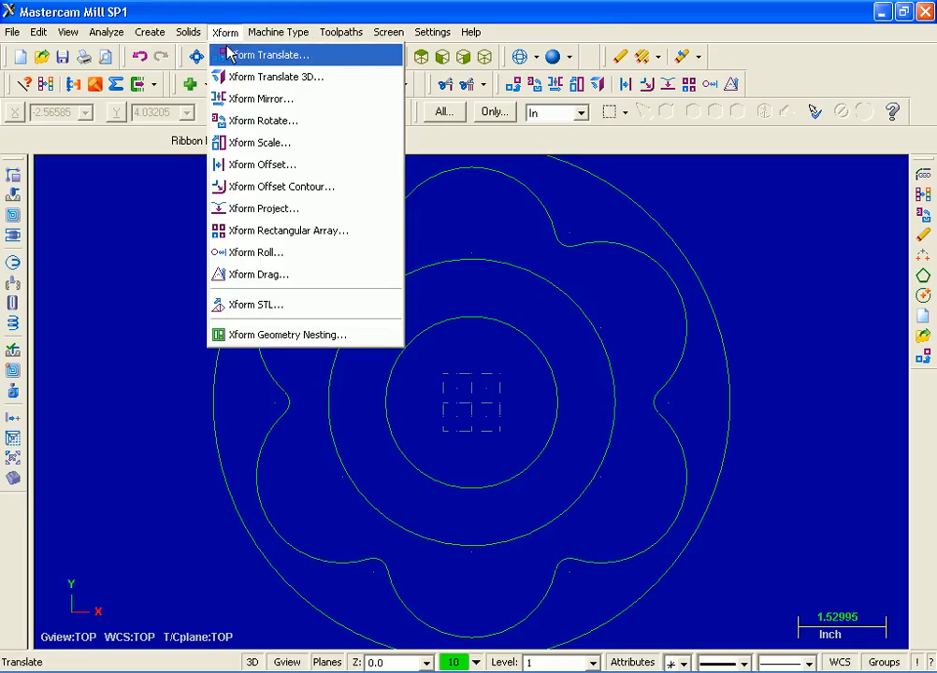
left_click(229, 54)
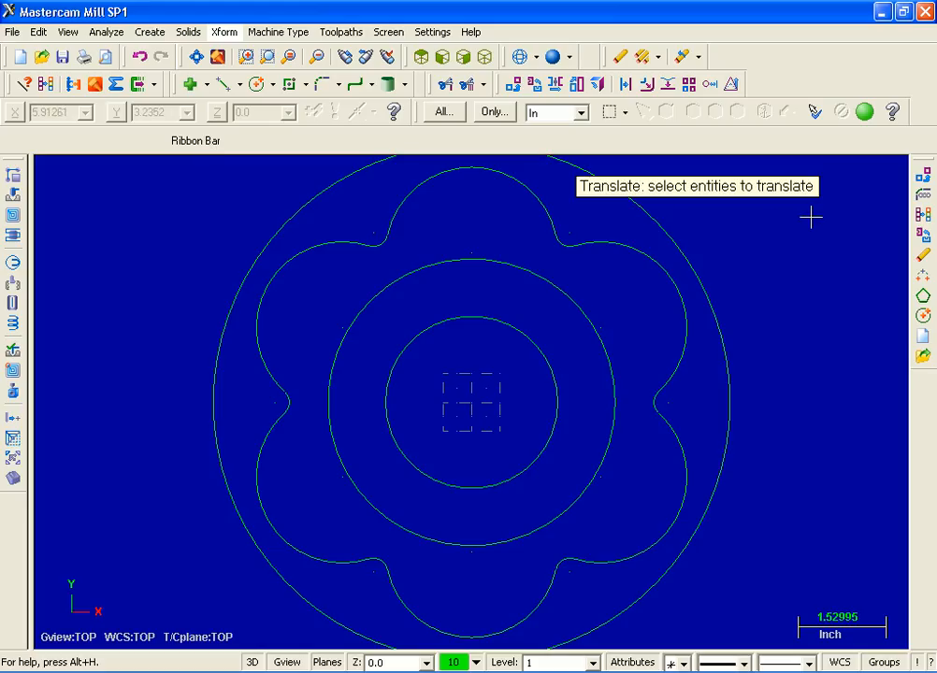
left_click(452, 262)
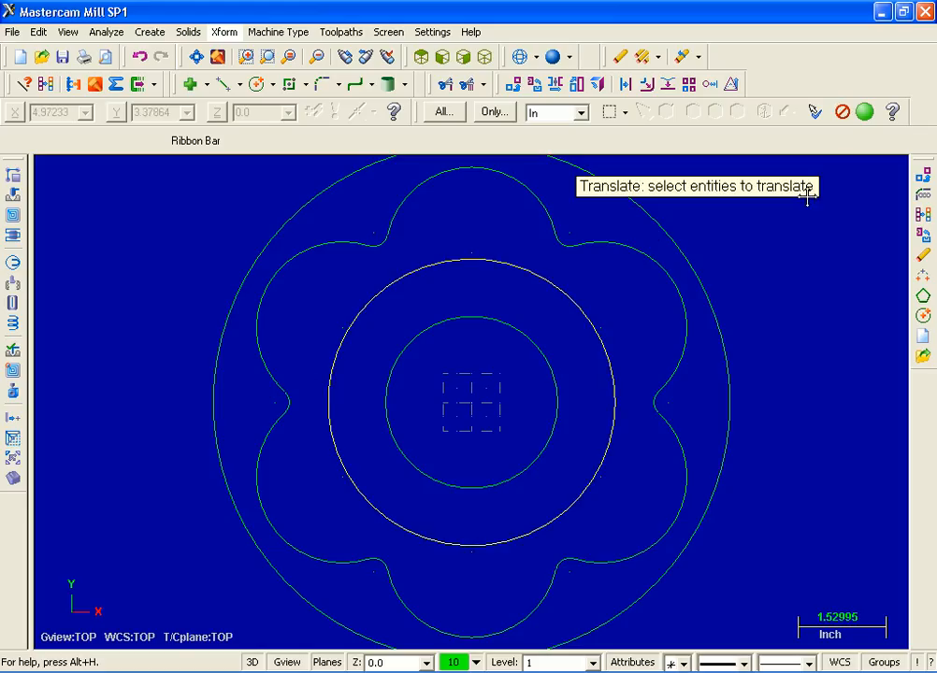
left_click(865, 113)
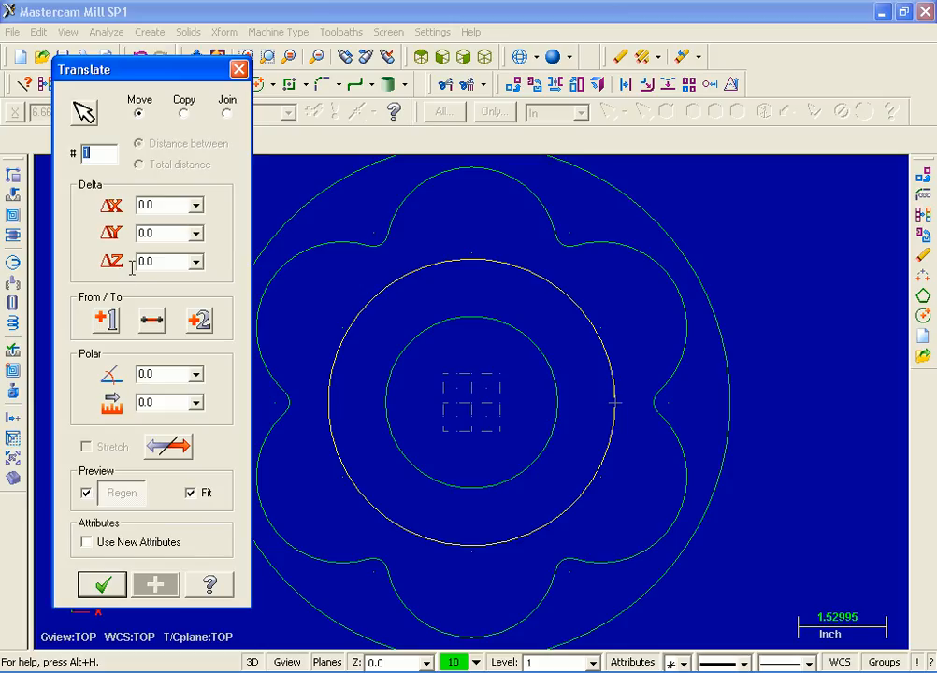
double_click(169, 266)
type("-.125")
key("Return")
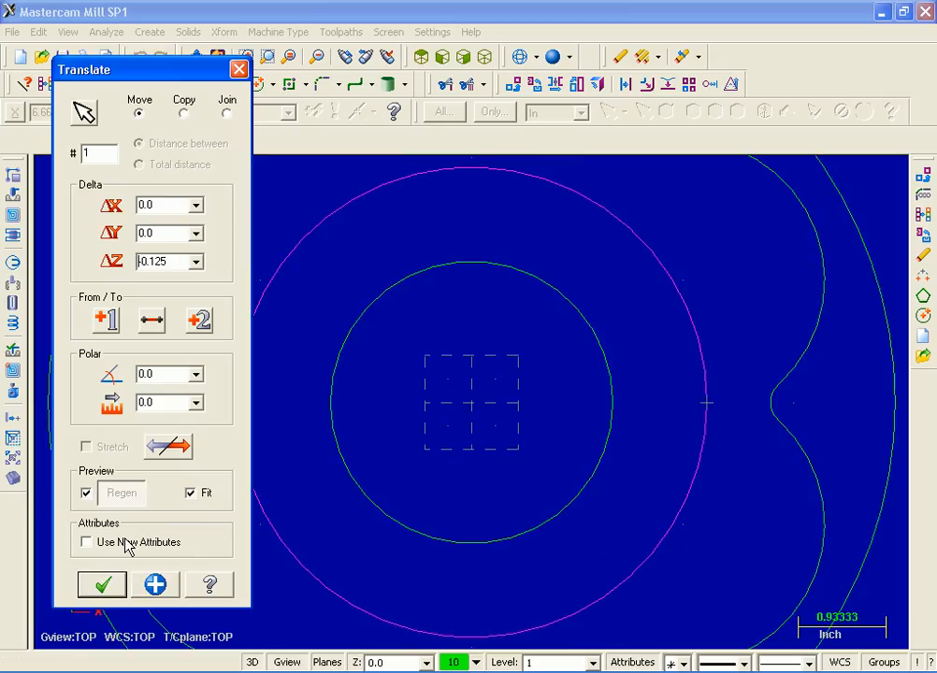
left_click(98, 584)
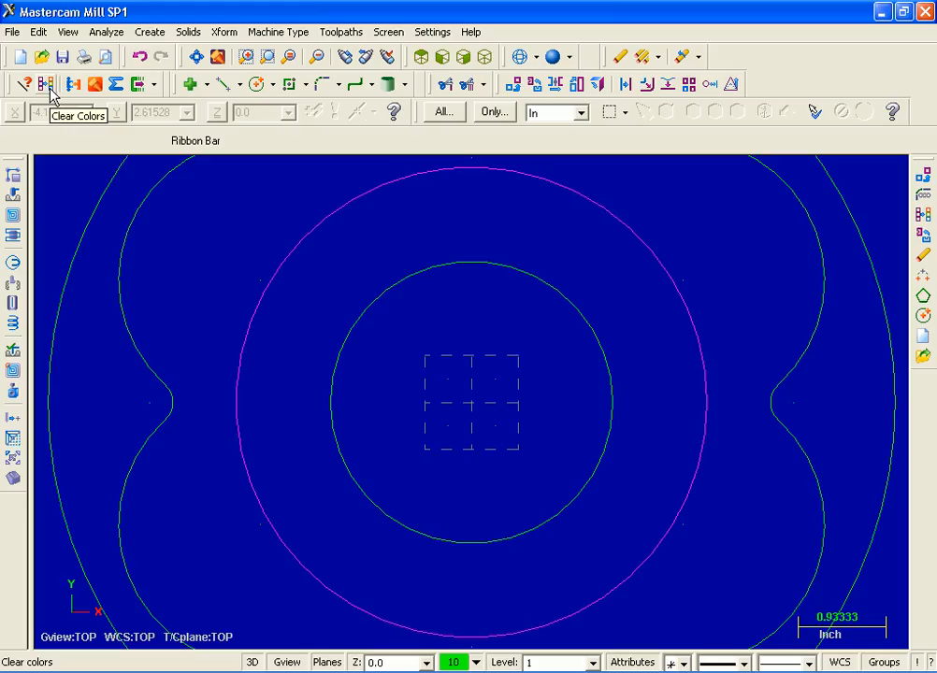
left_click(50, 91)
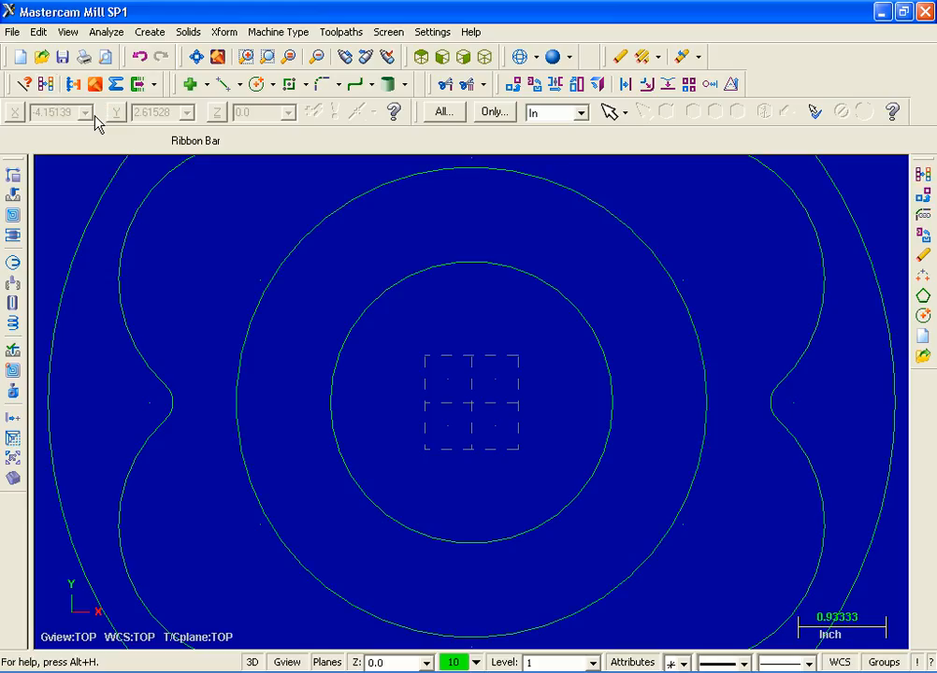
left_click(441, 59)
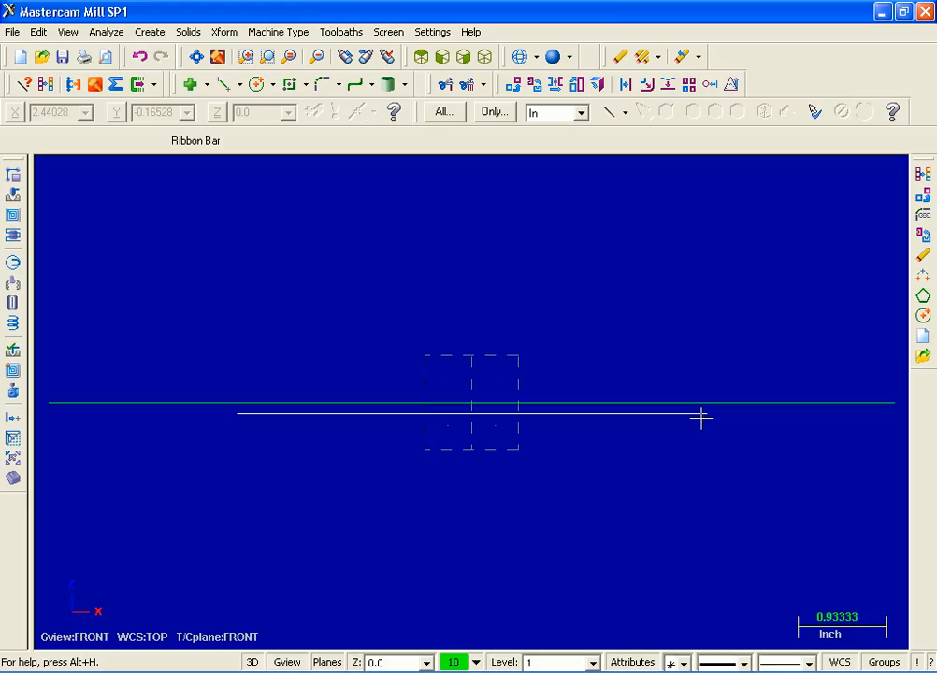
left_click(422, 58)
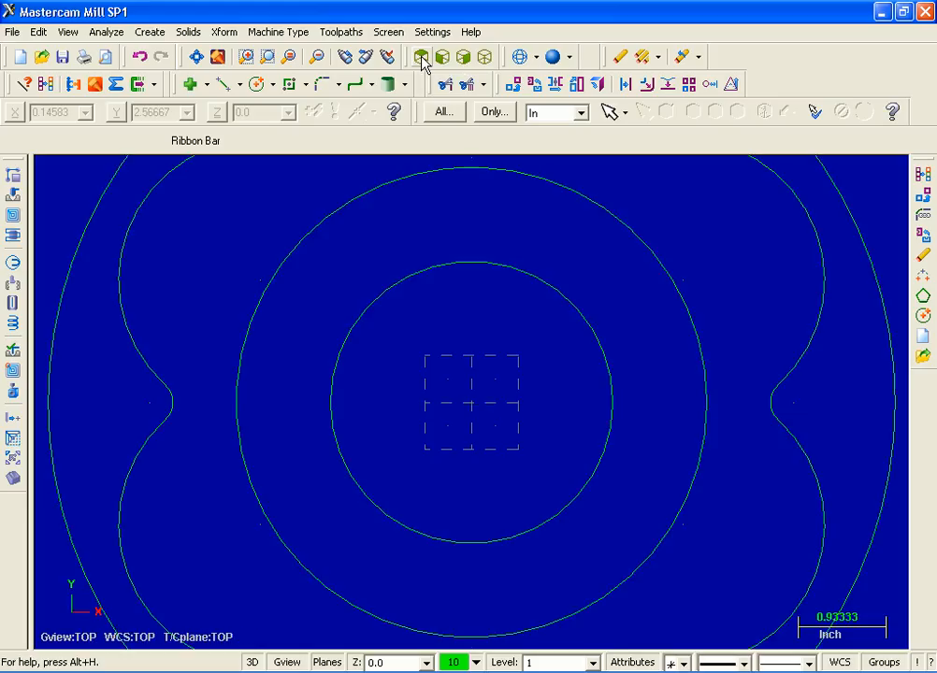
Step: Fit the whole geometry in the view and start saving it under a new name as a Mastercam X file
left_click(201, 58)
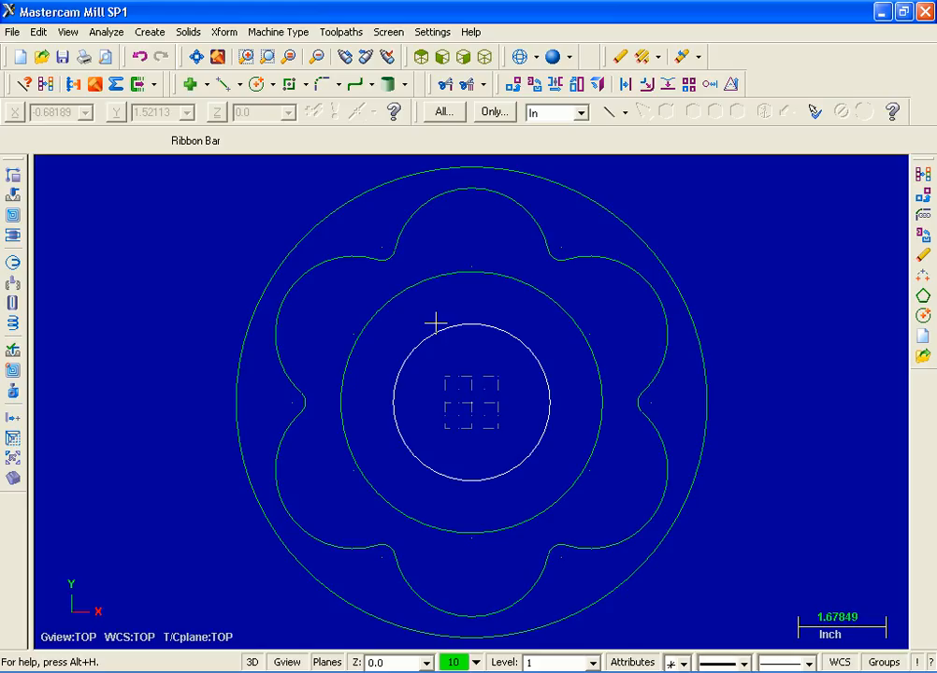
left_click(14, 33)
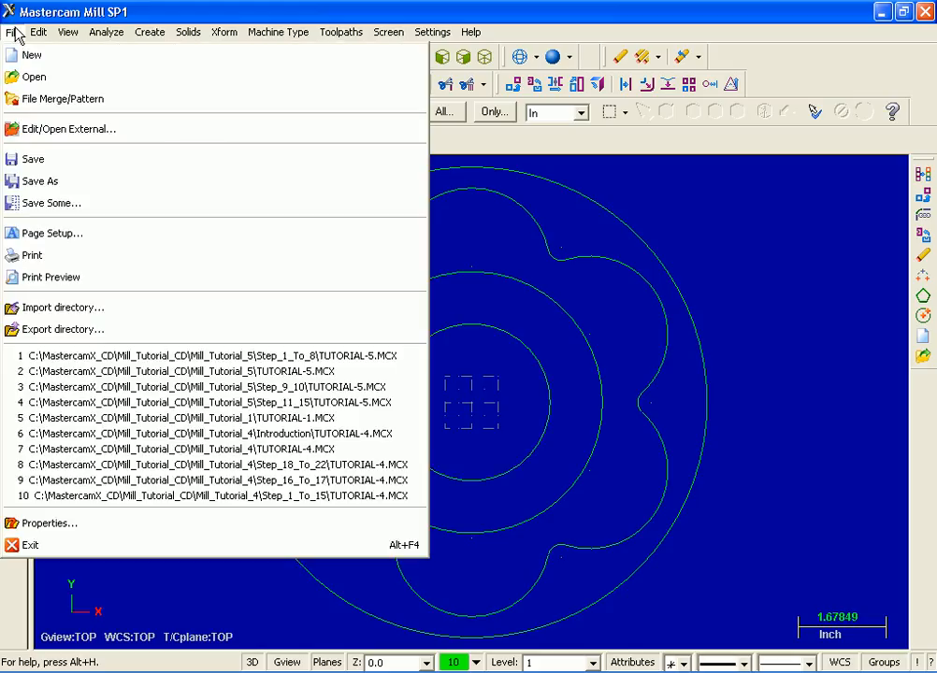
left_click(49, 185)
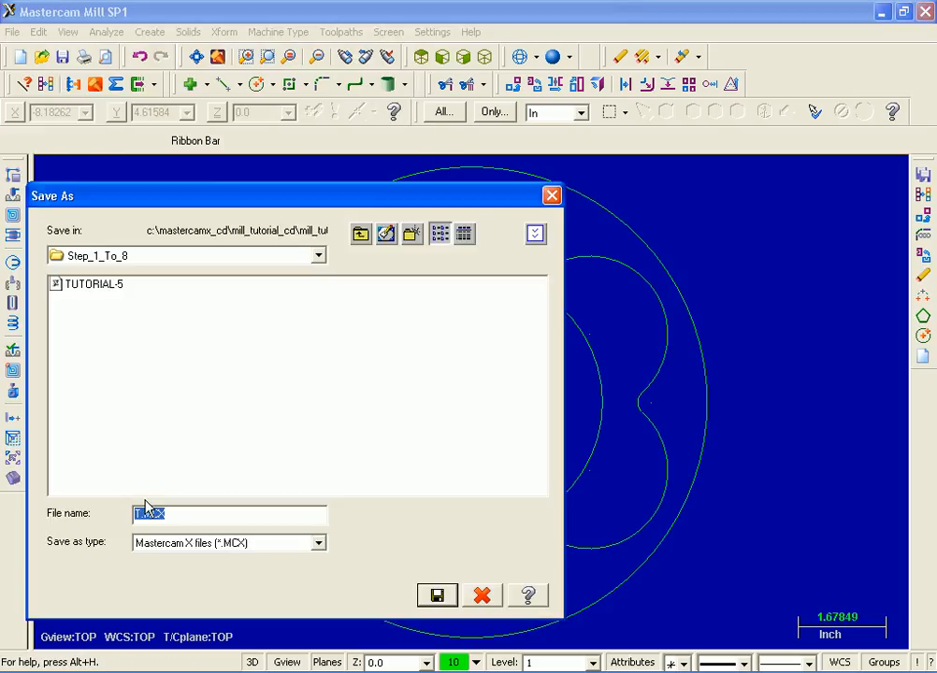